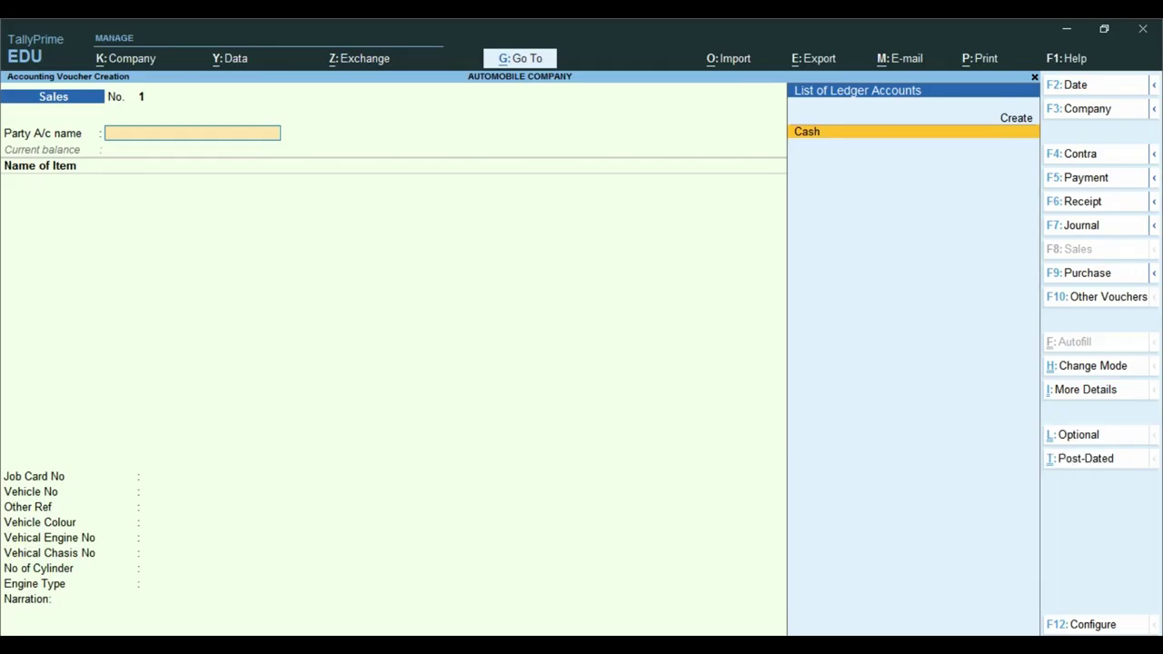
- Leave the blank Sales voucher No. 1 without entering anything and return to the Gateway of Tally
{"action": "key", "text": "ctrl"}
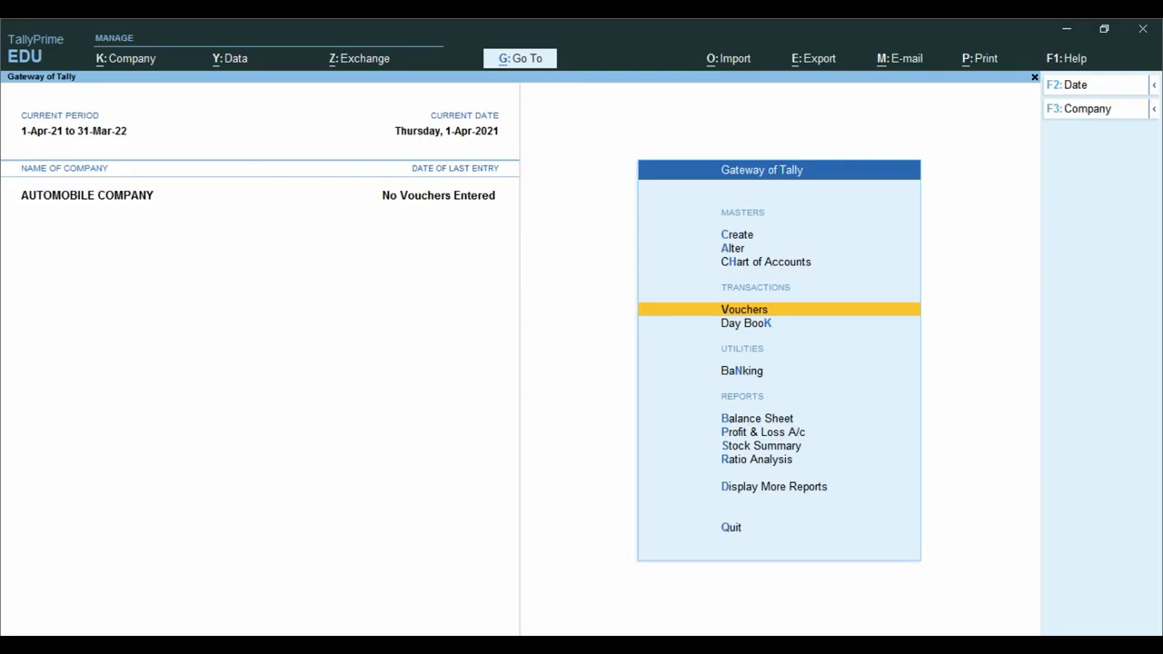
- Choose Vouchers on the Gateway of Tally to start a new Sales voucher
{"action": "key", "text": "Up"}
{"action": "key", "text": "Down"}
{"action": "key", "text": "Return"}
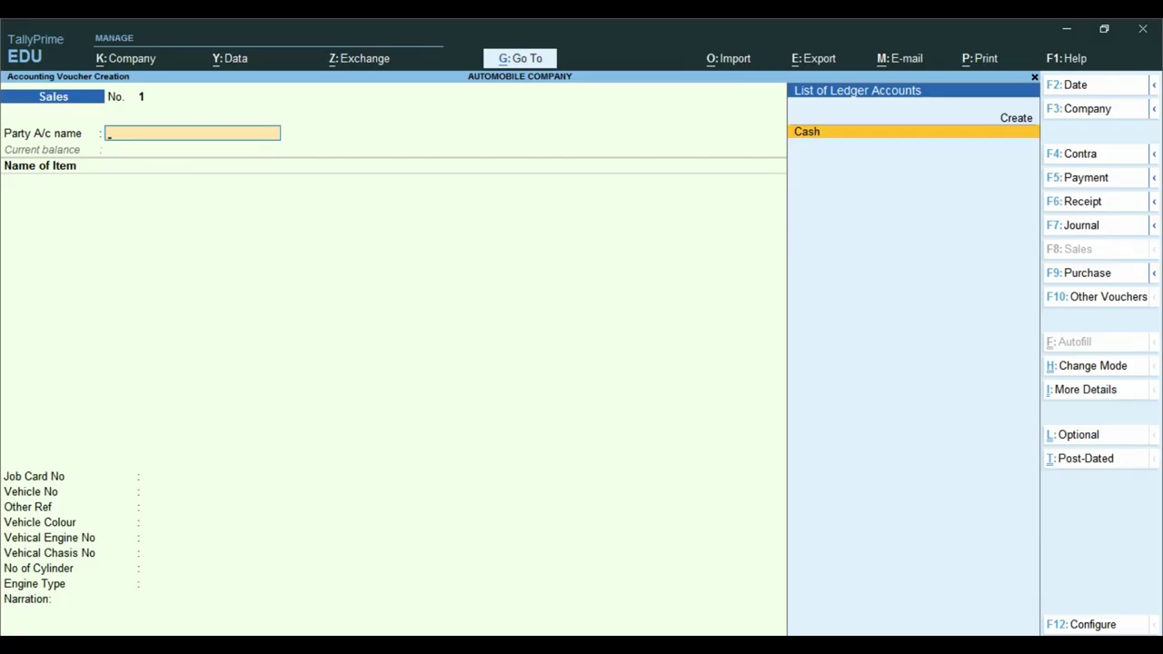
{"action": "key", "text": "ctrl"}
- Set Cash as the party account and enter the buyer's name as a new party
{"action": "key", "text": "Return"}
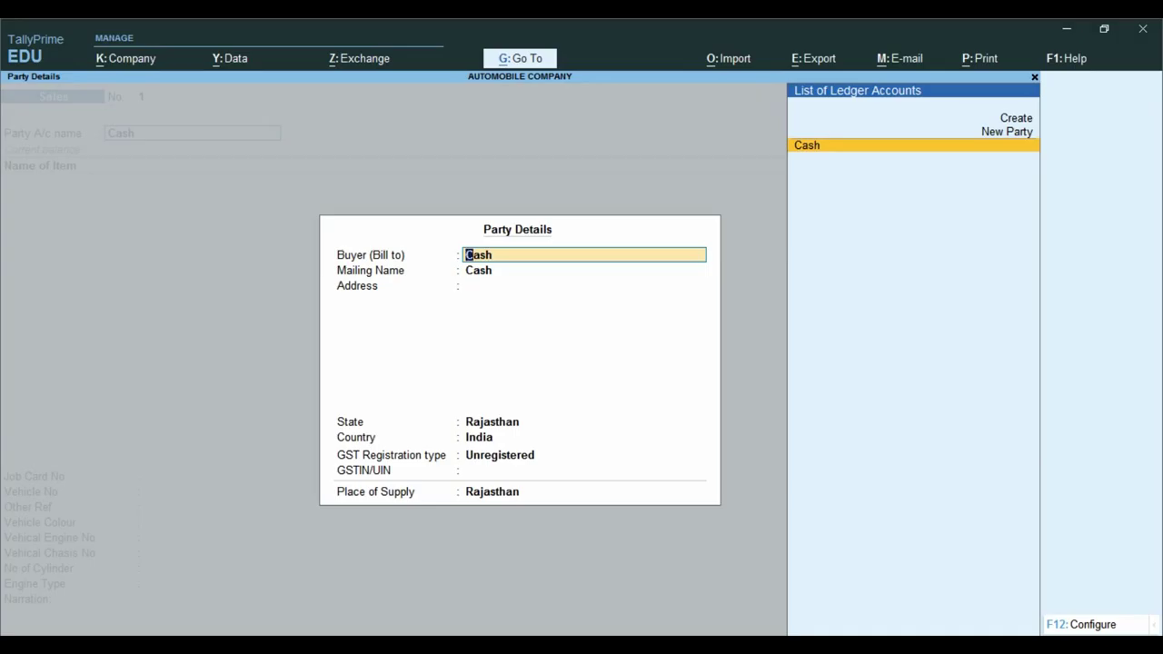
{"action": "key", "text": "ctrl"}
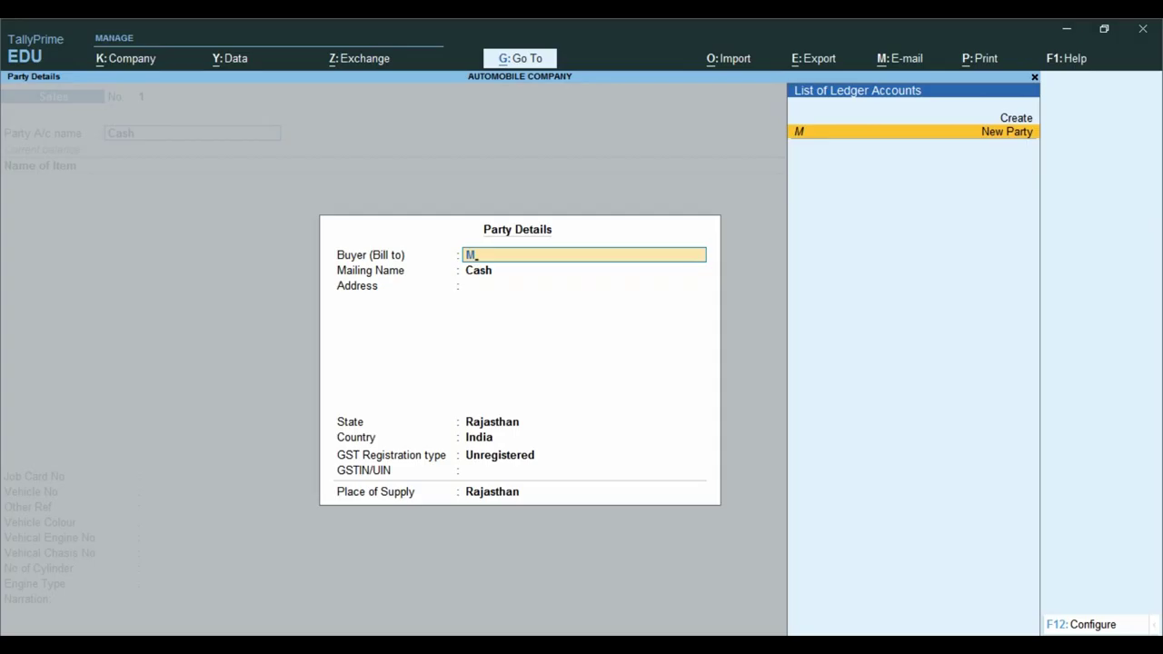
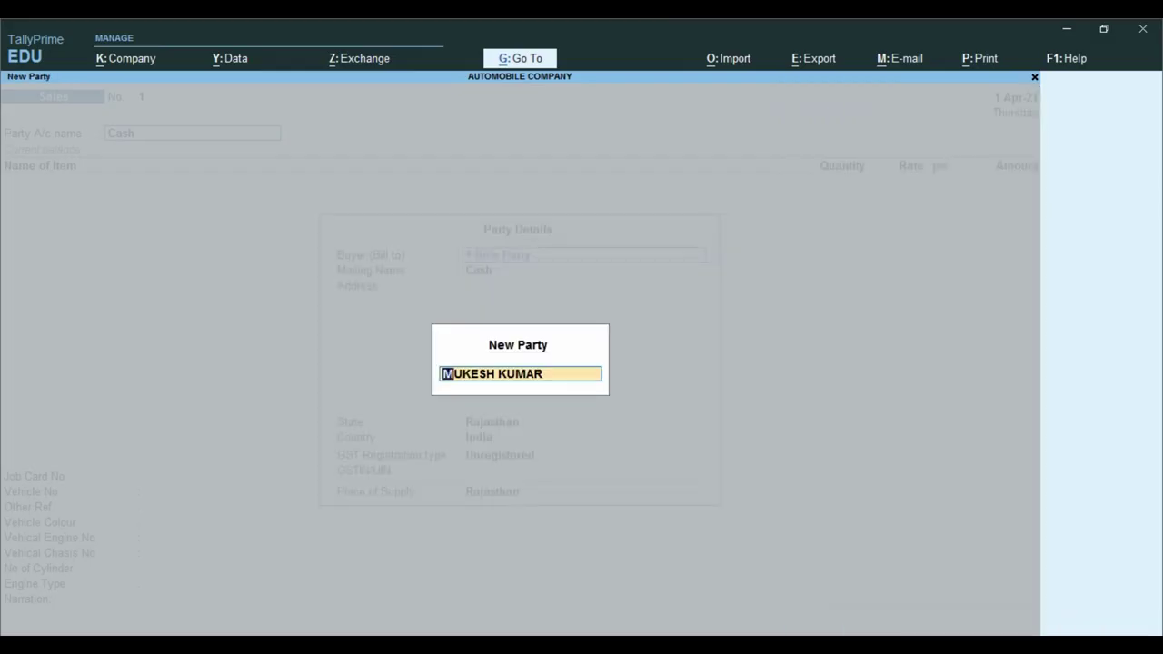
{"action": "key", "text": "Return"}
{"action": "key", "text": "Return"}
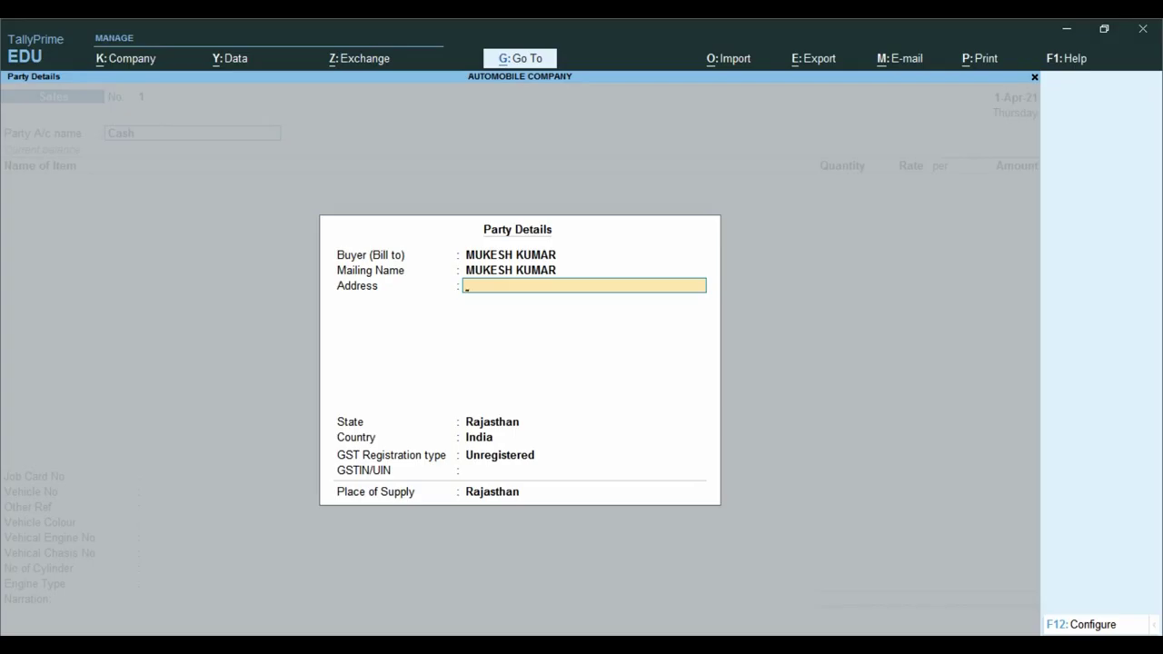
- Enter the buyer's address and accept Rajasthan as both state and place of supply
{"action": "type", "text": "SRI GANGANGAR"}
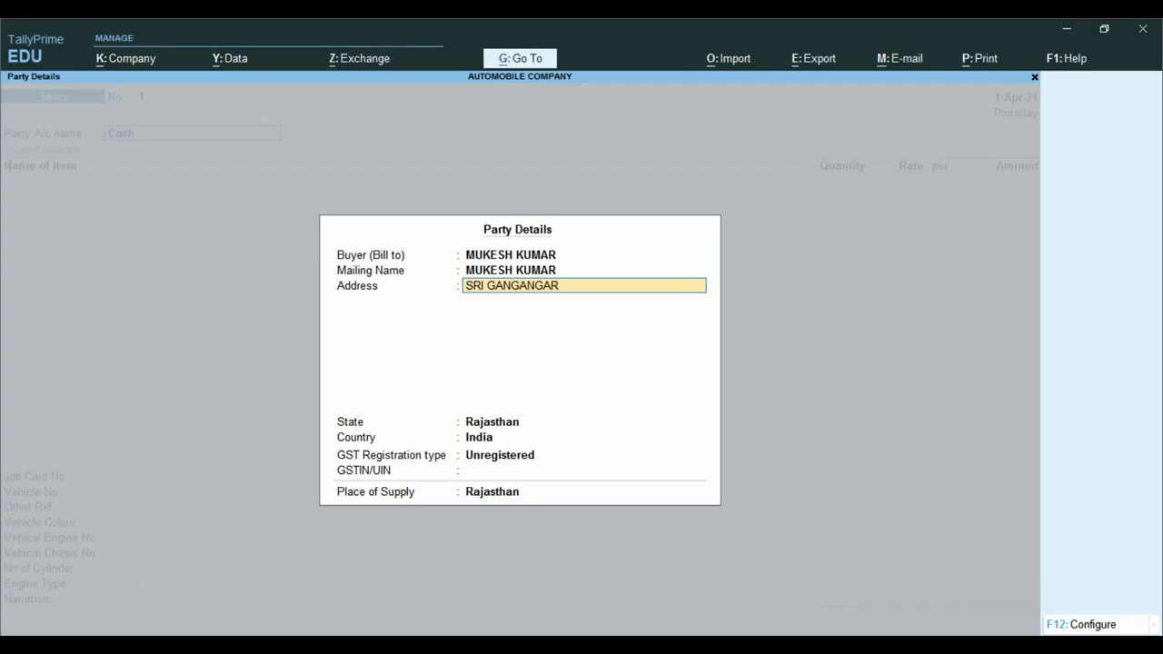
{"action": "key", "text": "Return"}
{"action": "key", "text": "Return"}
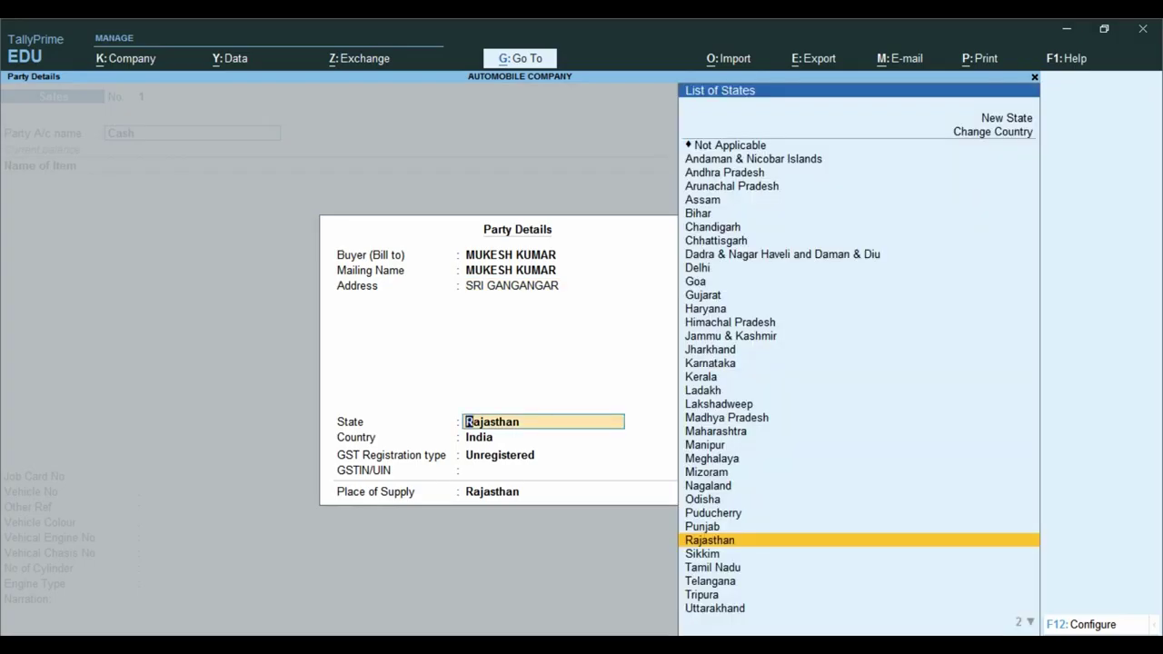
{"action": "key", "text": "Return"}
{"action": "key", "text": "Return"}
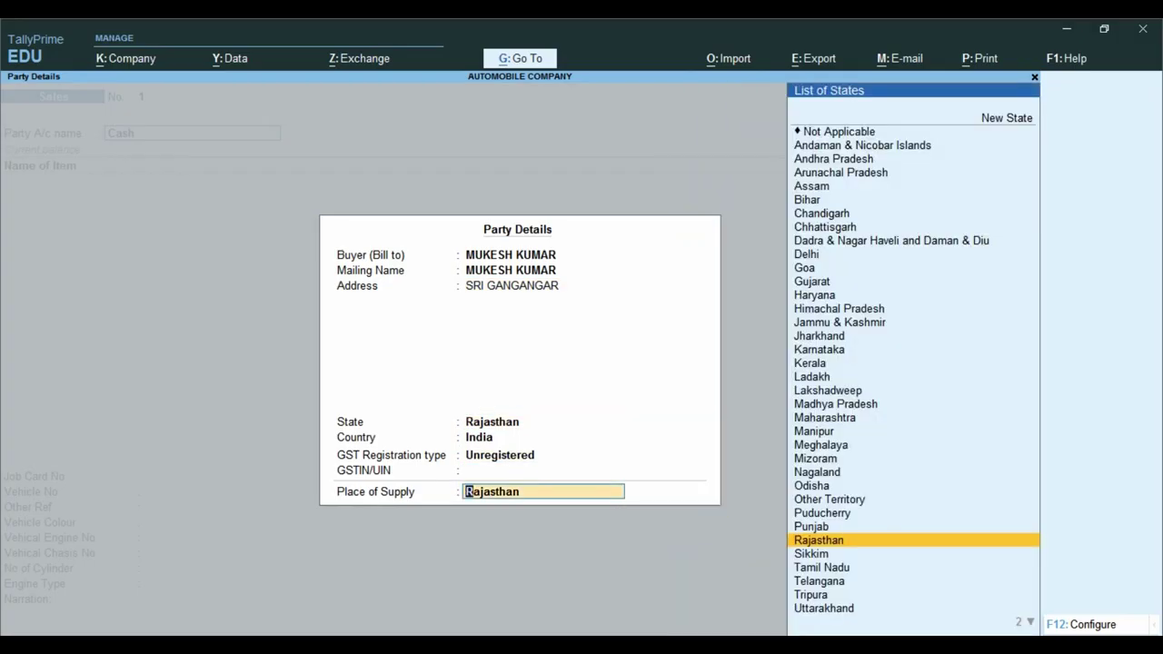
{"action": "key", "text": "Return"}
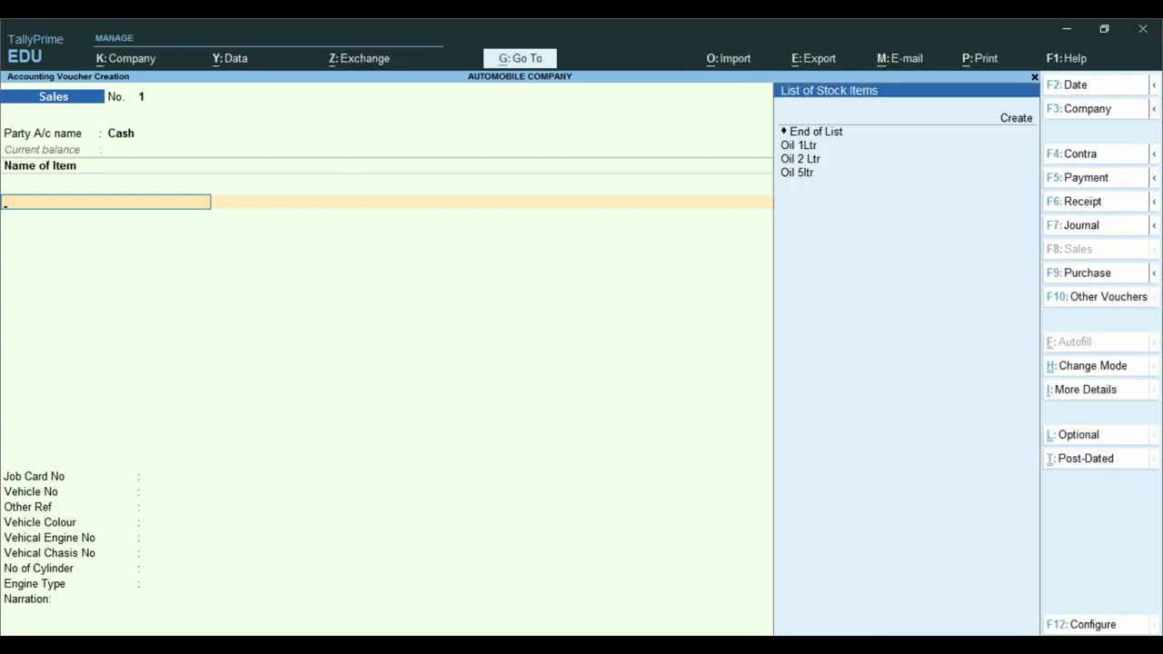
- Add Oil 1Ltr to the voucher: quantity 1 Pcs at rate 350.00
{"action": "key", "text": "ctrl"}
{"action": "key", "text": "Down"}
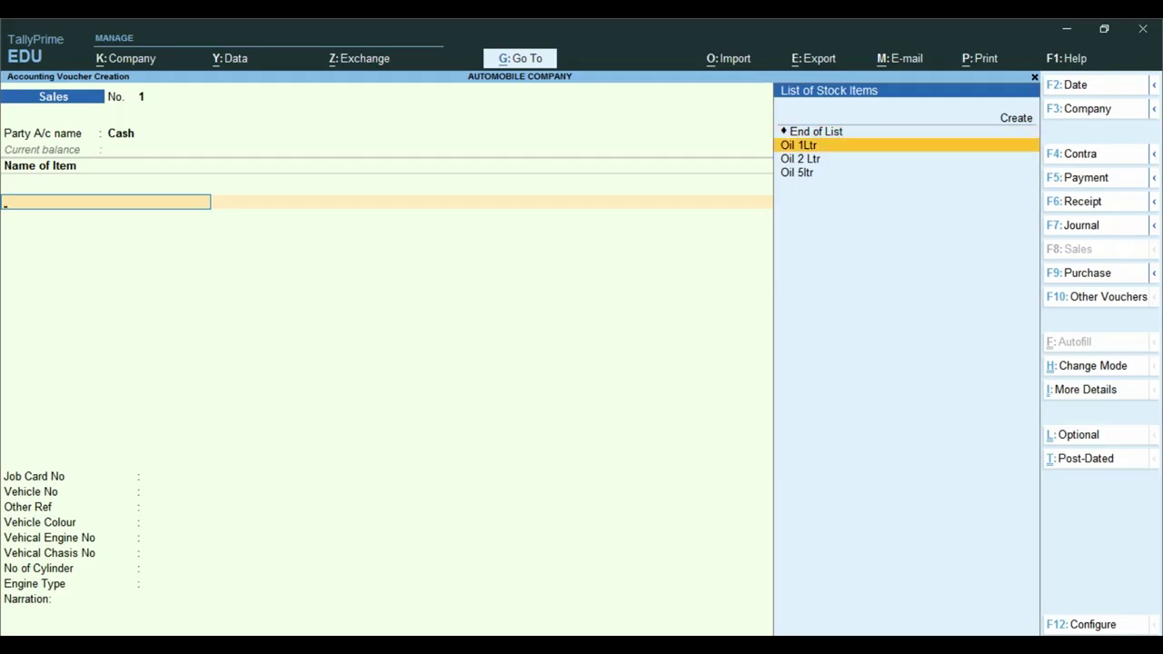
{"action": "key", "text": "Return"}
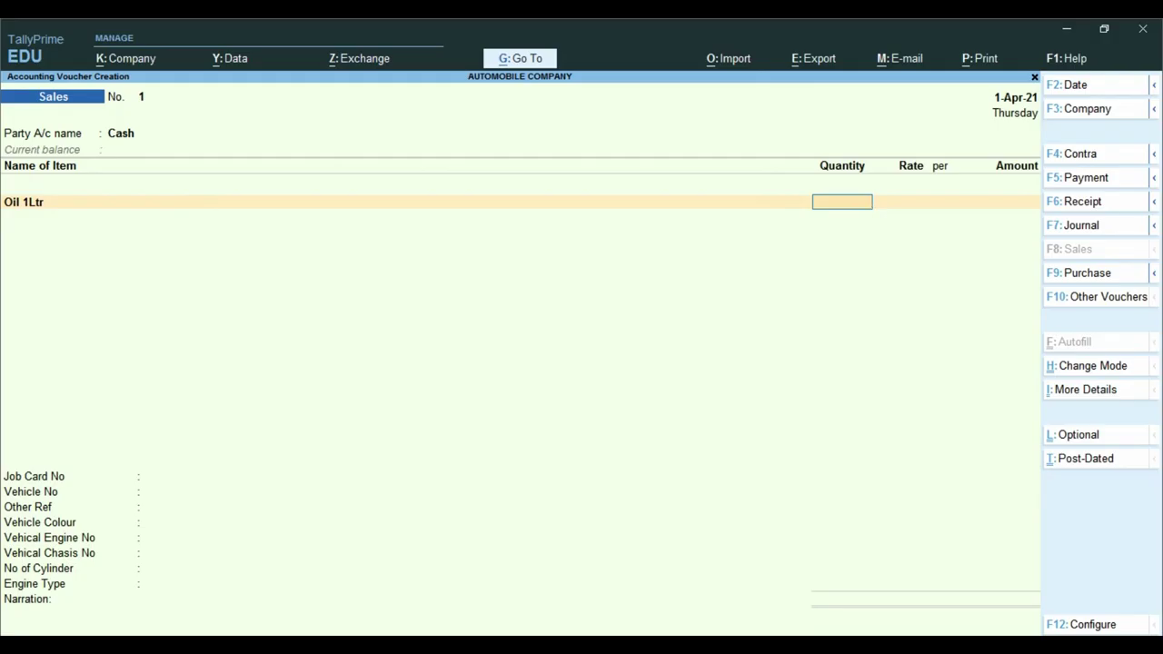
{"action": "type", "text": "1"}
{"action": "key", "text": "Return"}
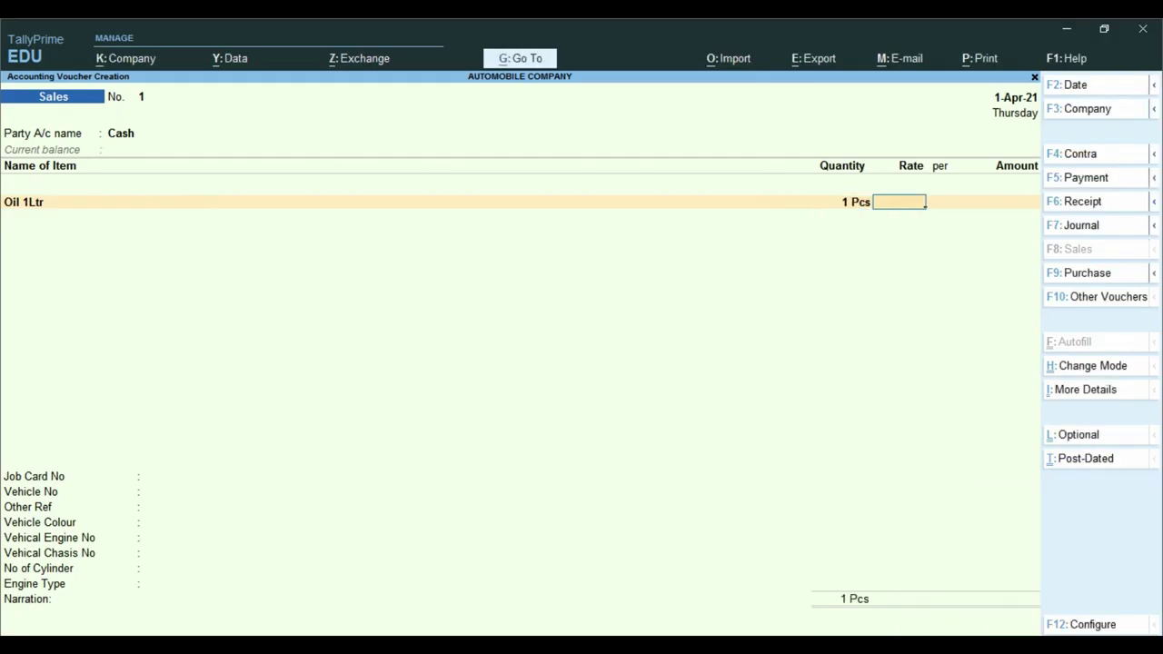
{"action": "type", "text": "350"}
{"action": "key", "text": "Return"}
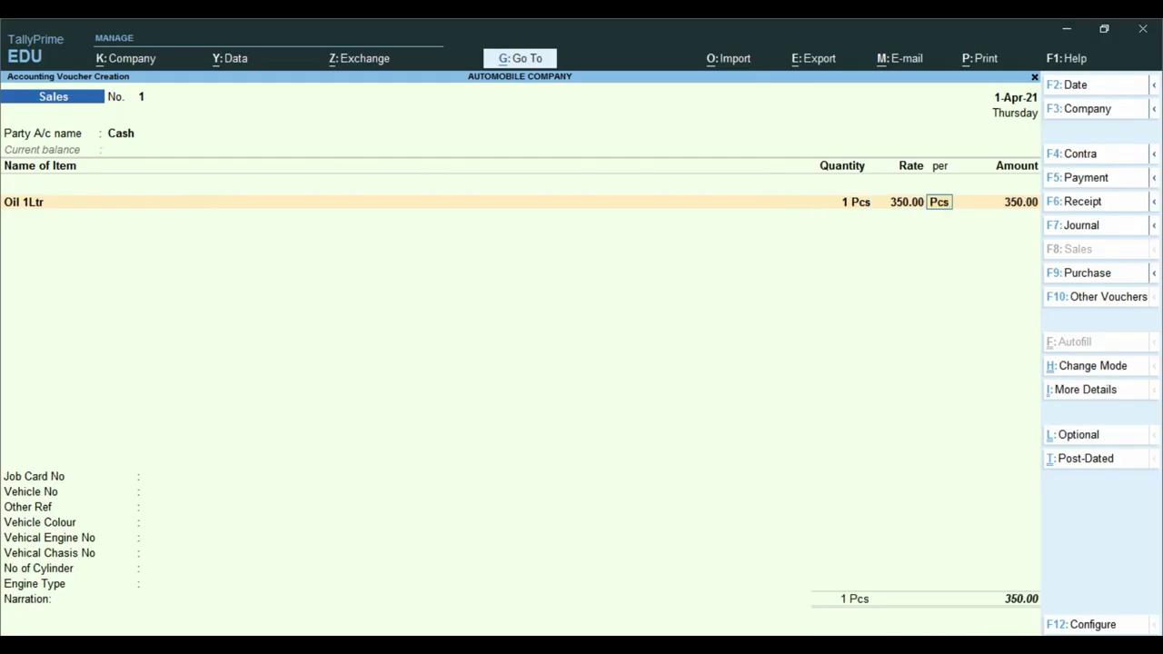
{"action": "key", "text": "Return"}
{"action": "key", "text": "Return"}
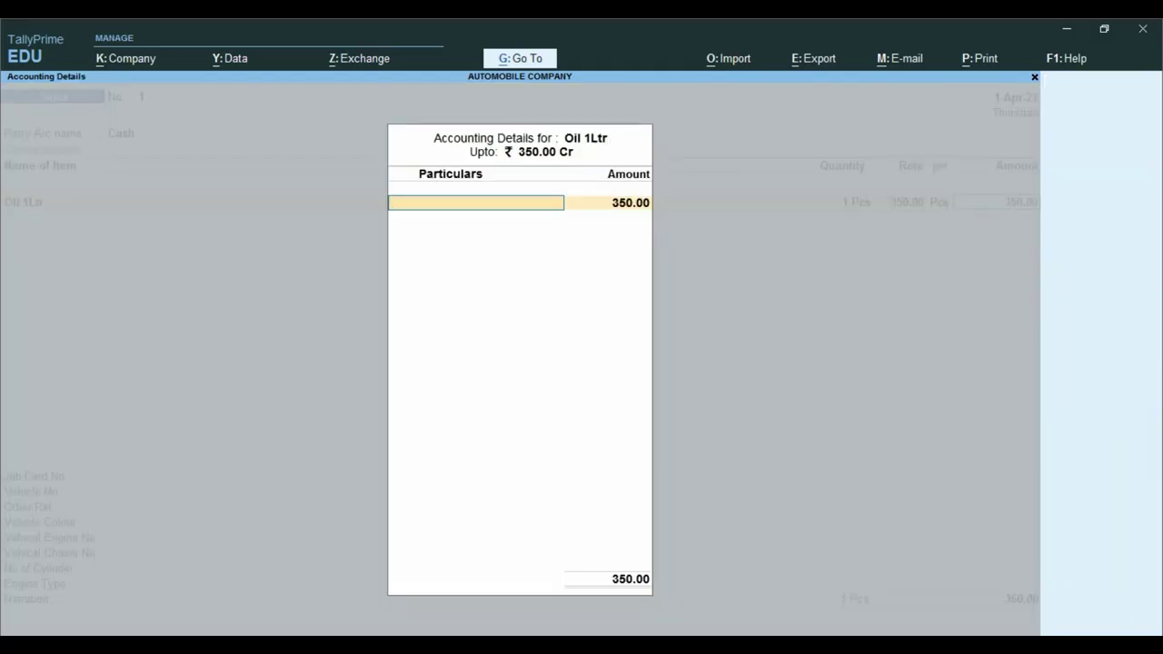
- Post the oil line to Oil Sale Taxable Gst 18% with a Sales Taxable classification
{"action": "key", "text": "Escape"}
{"action": "key", "text": "BackSpace"}
{"action": "key", "text": "Return"}
{"action": "key", "text": "Return"}
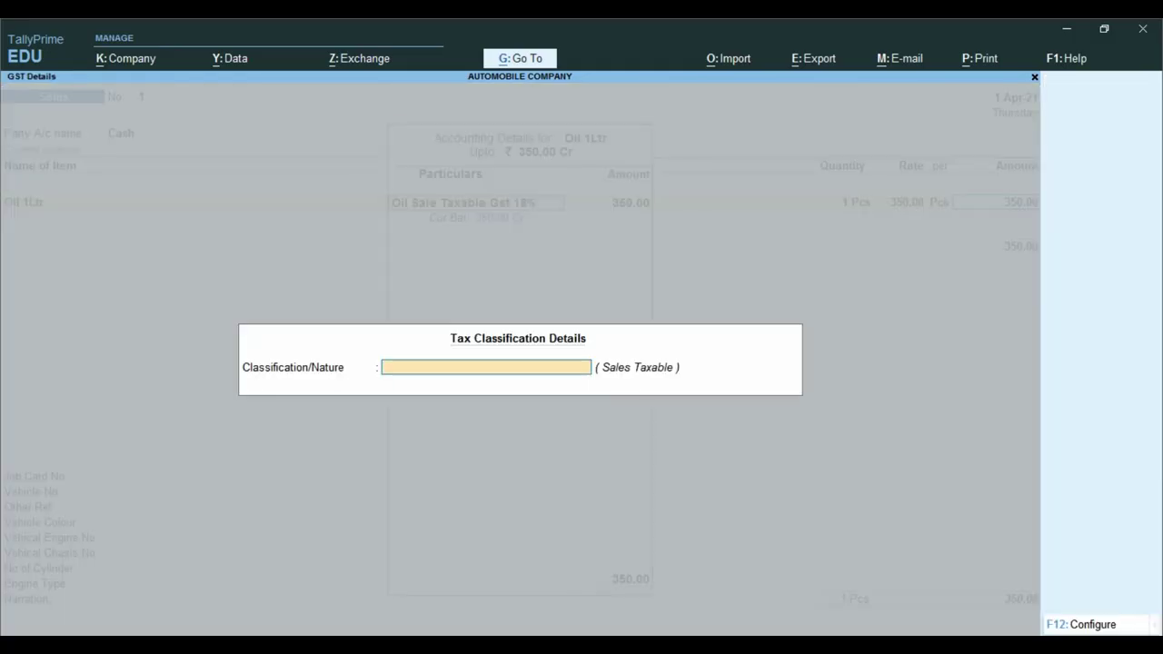
{"action": "key", "text": "Escape"}
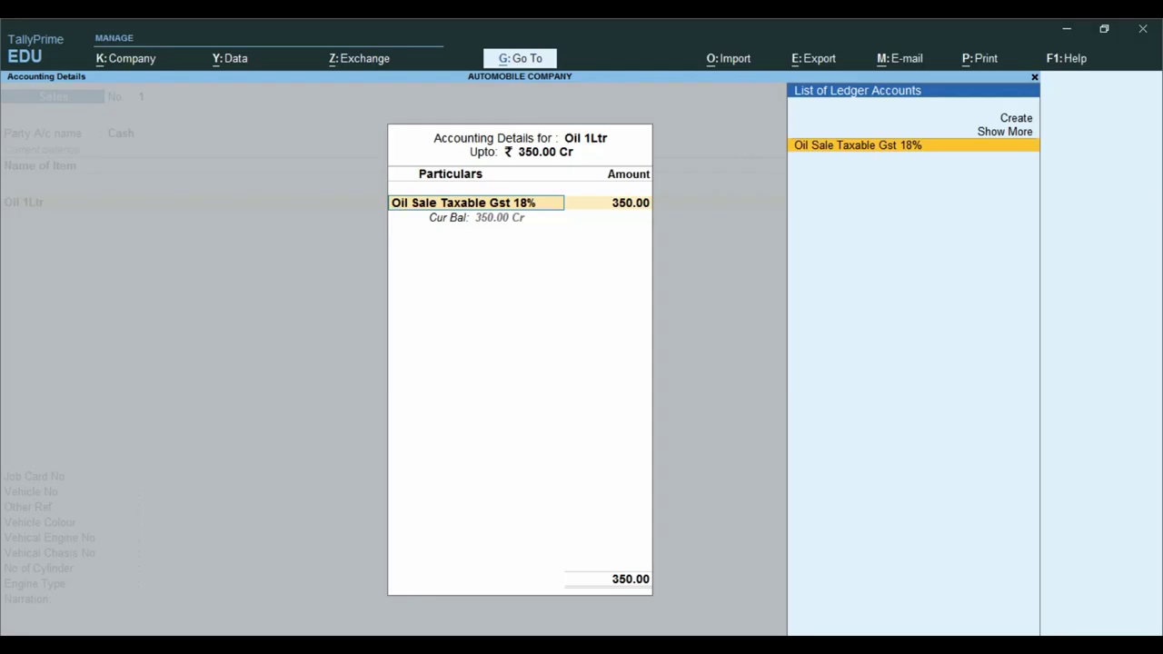
{"action": "key", "text": "Return"}
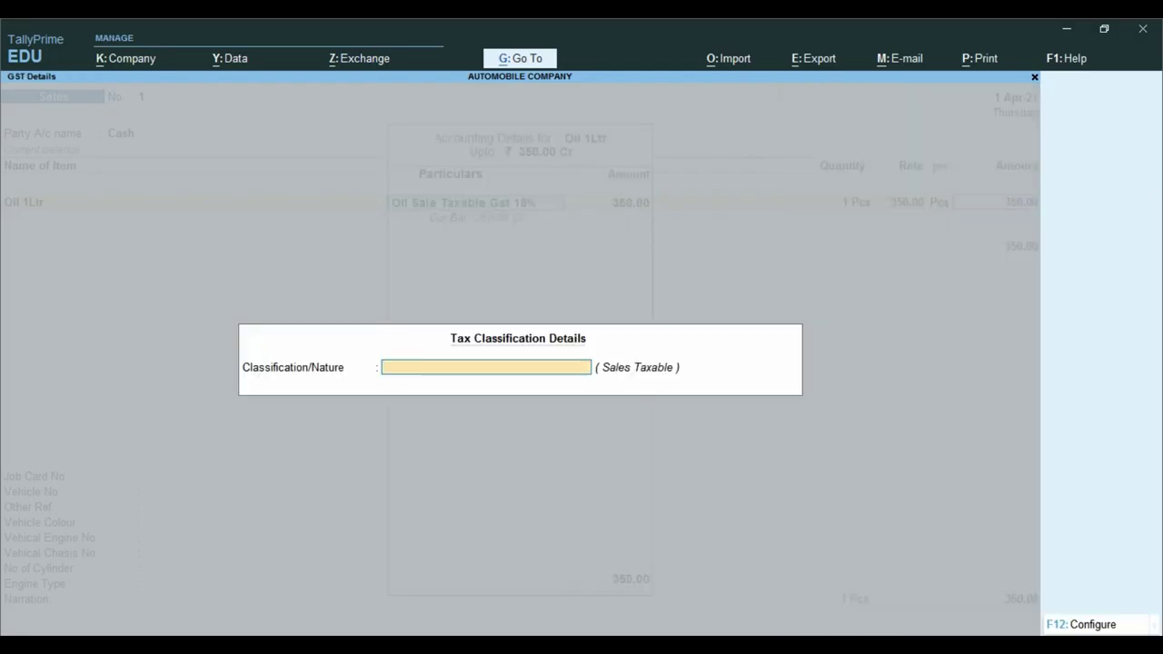
{"action": "type", "text": "SALE"}
{"action": "key", "text": "Down"}
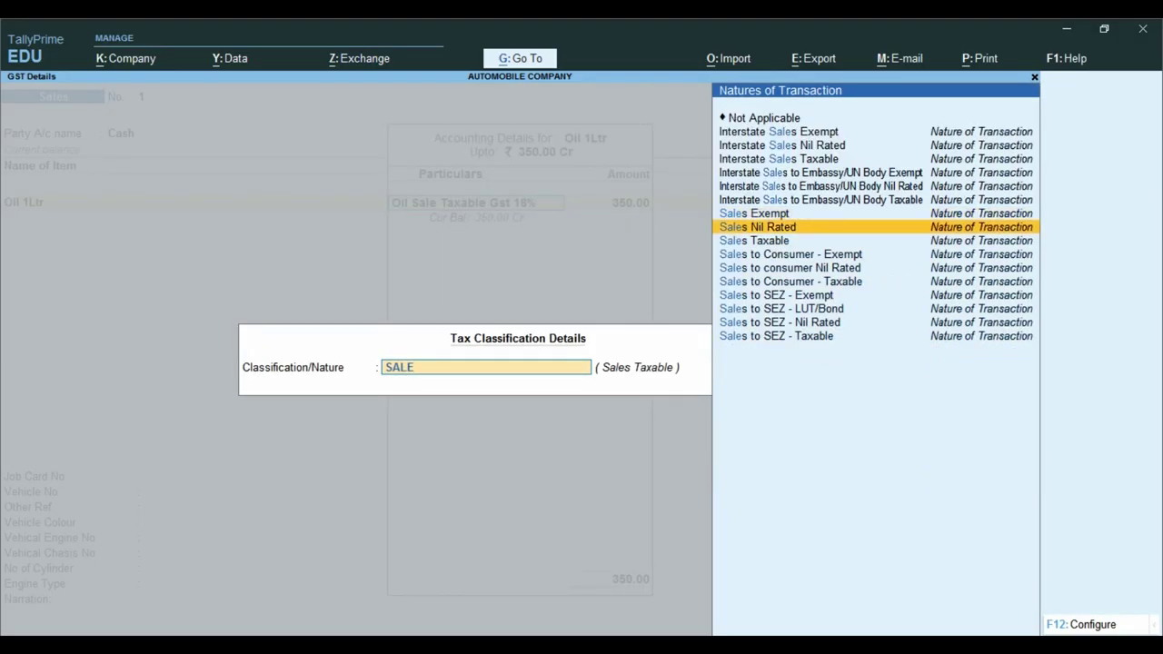
{"action": "key", "text": "Return"}
{"action": "key", "text": "Return"}
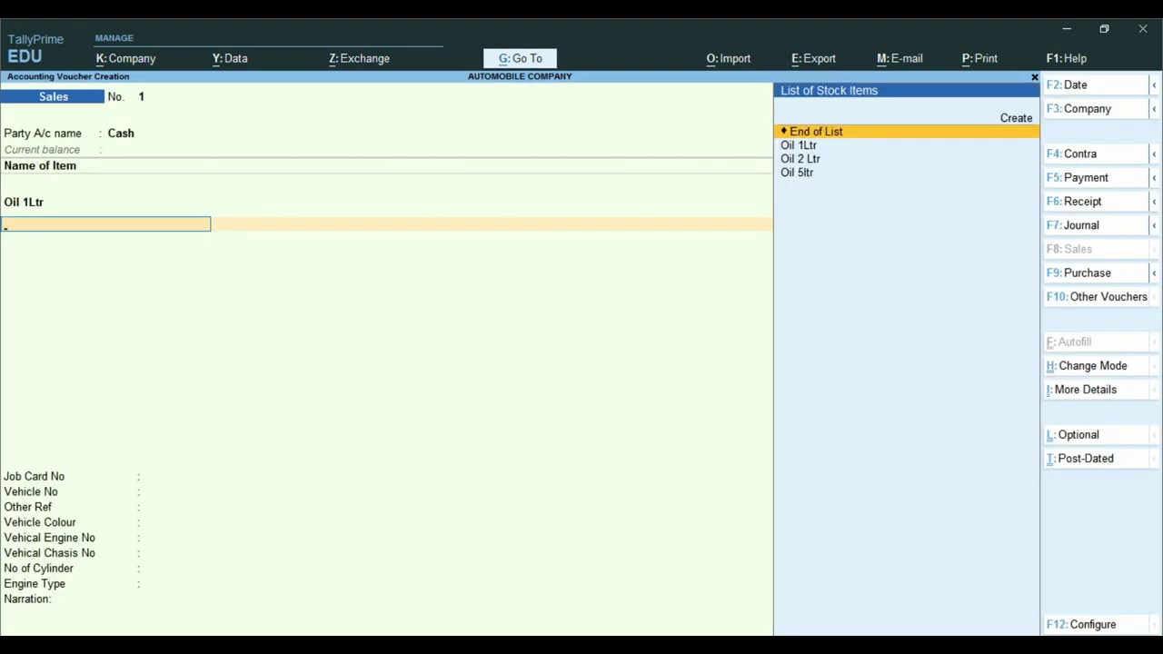
- Recheck the Oil 1Ltr line and confirm its Sales Taxable classification
{"action": "key", "text": "Return"}
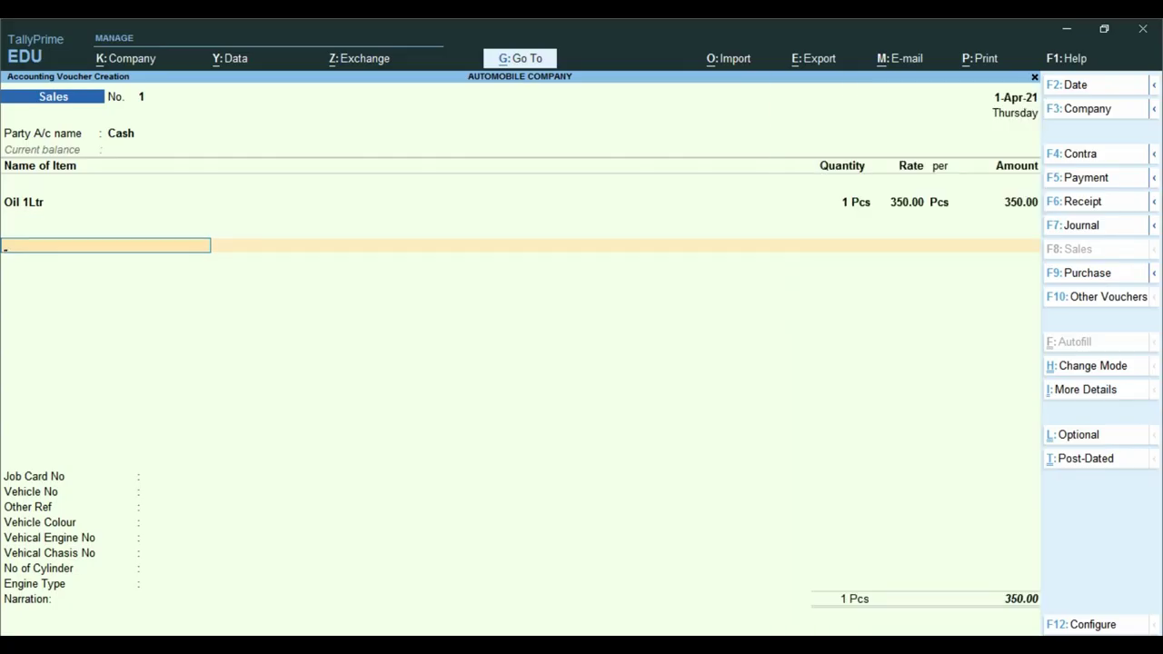
{"action": "key", "text": "BackSpace"}
{"action": "key", "text": "Return"}
{"action": "key", "text": "Return"}
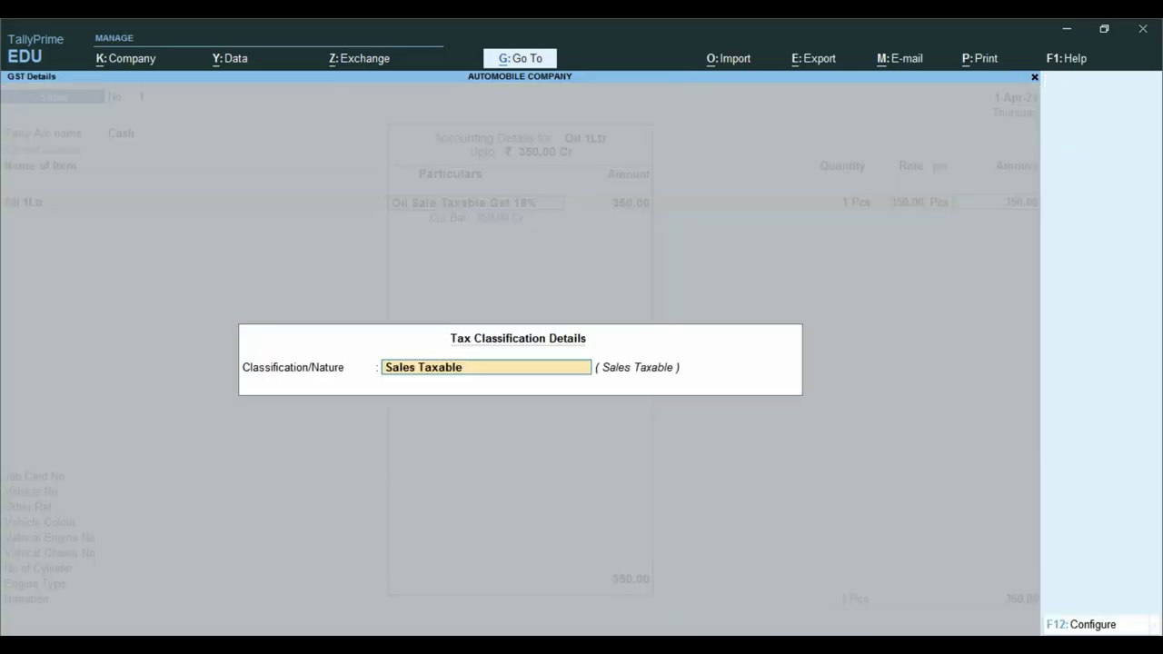
{"action": "key", "text": "Return"}
{"action": "key", "text": "Return"}
{"action": "key", "text": "Return"}
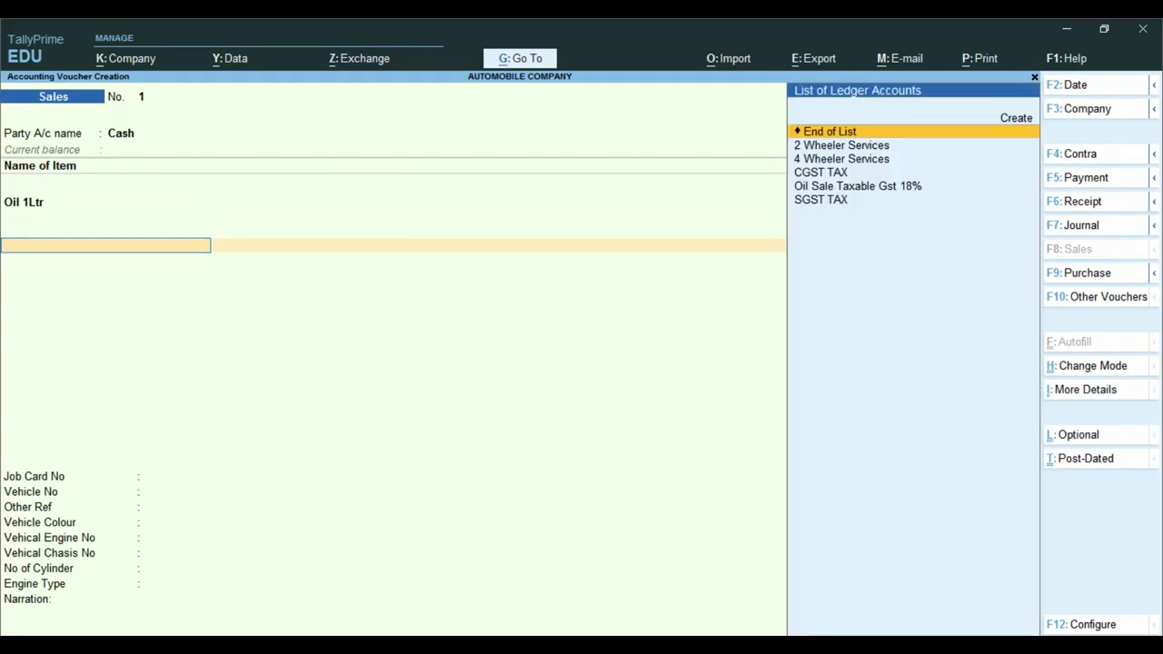
- Add the 2 Wheeler Services ledger on the next item row below Oil 1Ltr
{"action": "key", "text": "ctrl"}
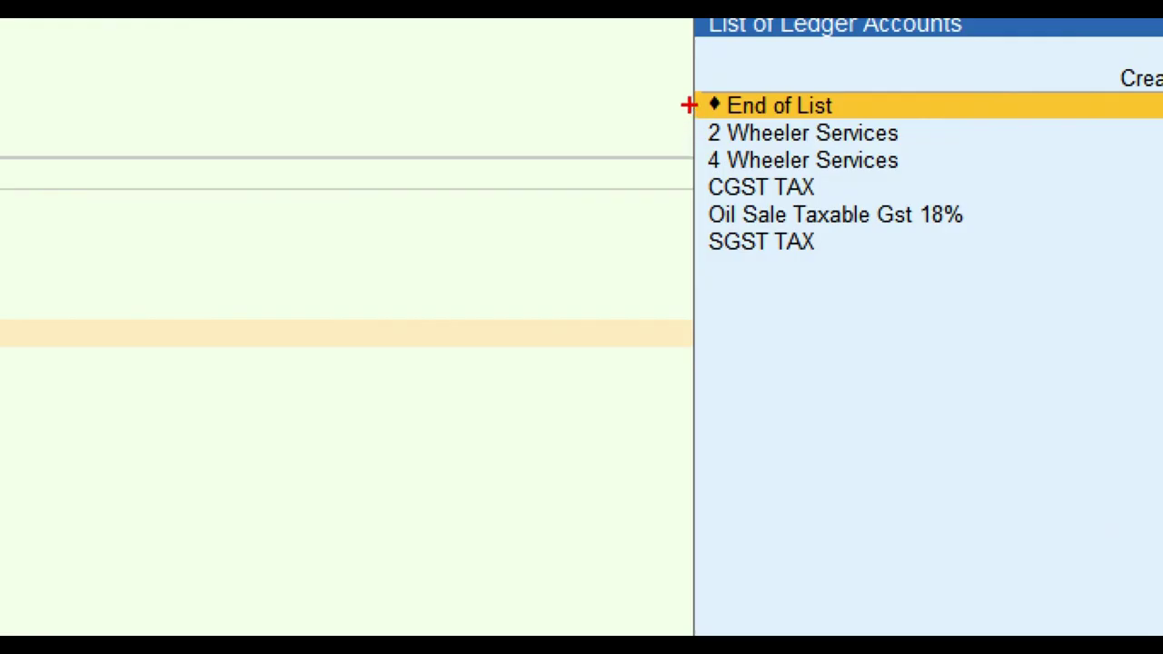
{"action": "mouse_move", "coordinate": [687, 107]}
{"action": "left_mouse_down"}
{"action": "mouse_move", "coordinate": [900, 124]}
{"action": "mouse_move", "coordinate": [974, 157]}
{"action": "mouse_move", "coordinate": [972, 141]}
{"action": "left_mouse_up"}
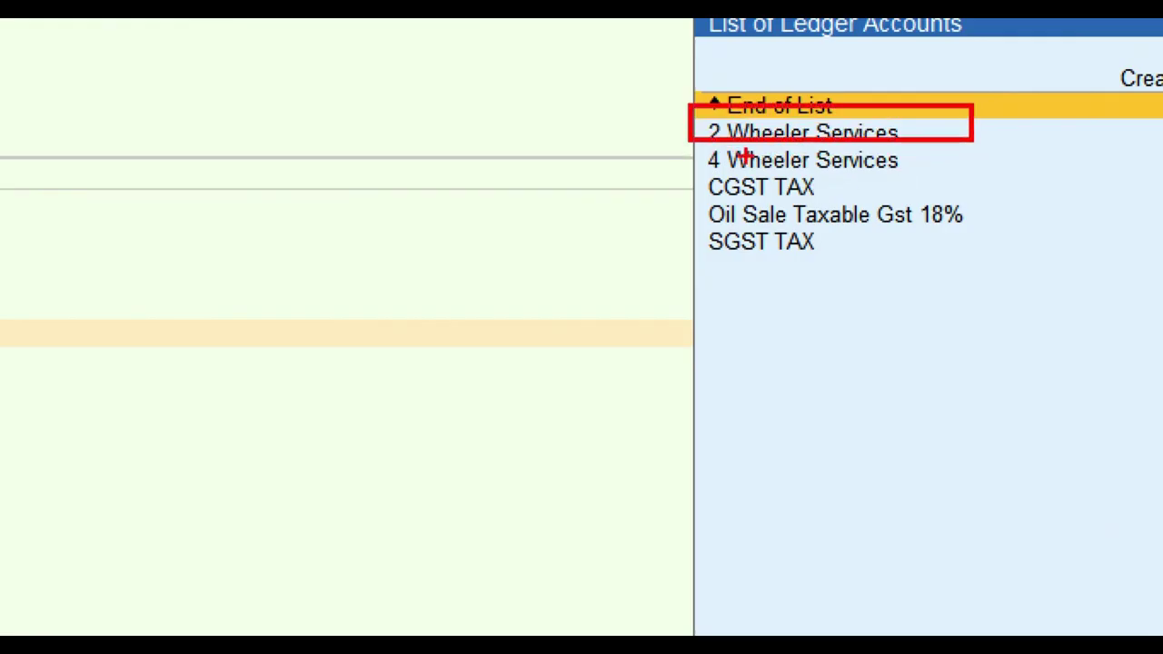
{"action": "mouse_move", "coordinate": [697, 147]}
{"action": "left_mouse_down"}
{"action": "mouse_move", "coordinate": [725, 172]}
{"action": "mouse_move", "coordinate": [979, 180]}
{"action": "left_mouse_up"}
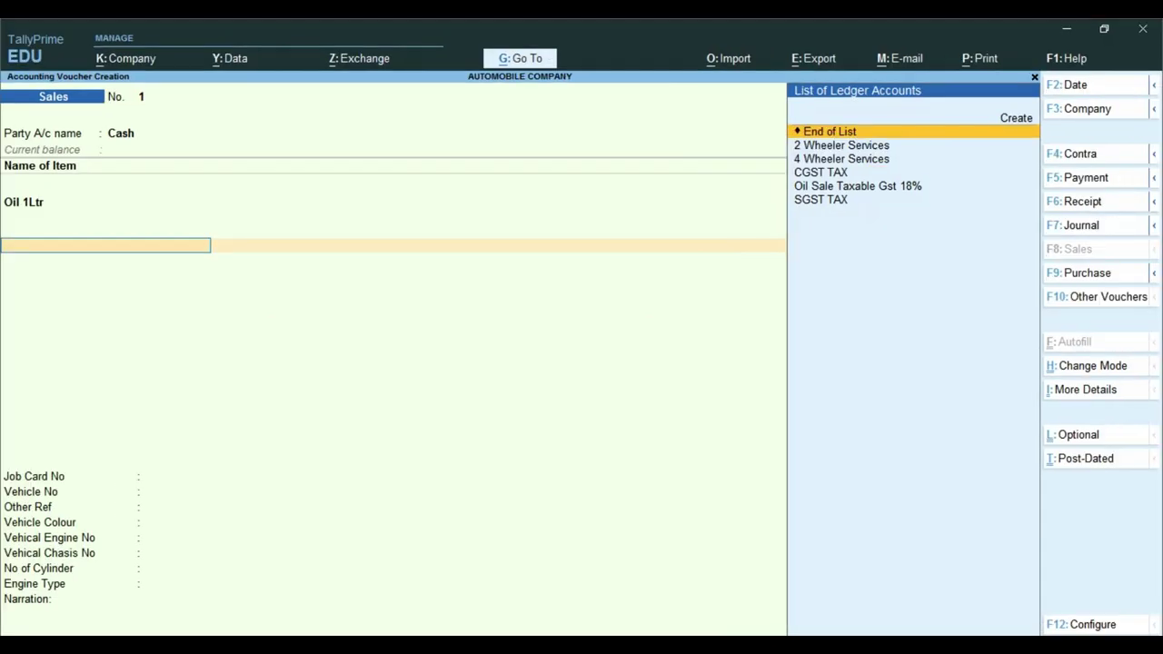
{"action": "left_click", "coordinate": [841, 145]}
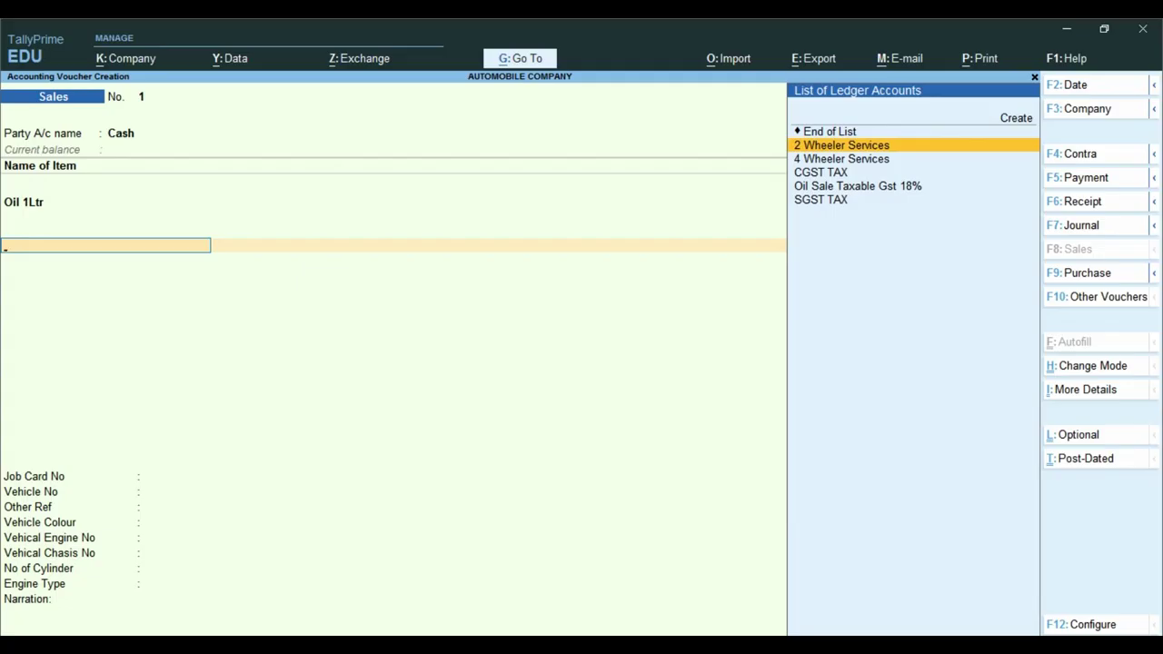
{"action": "key", "text": "Return"}
{"action": "key", "text": "BackSpace"}
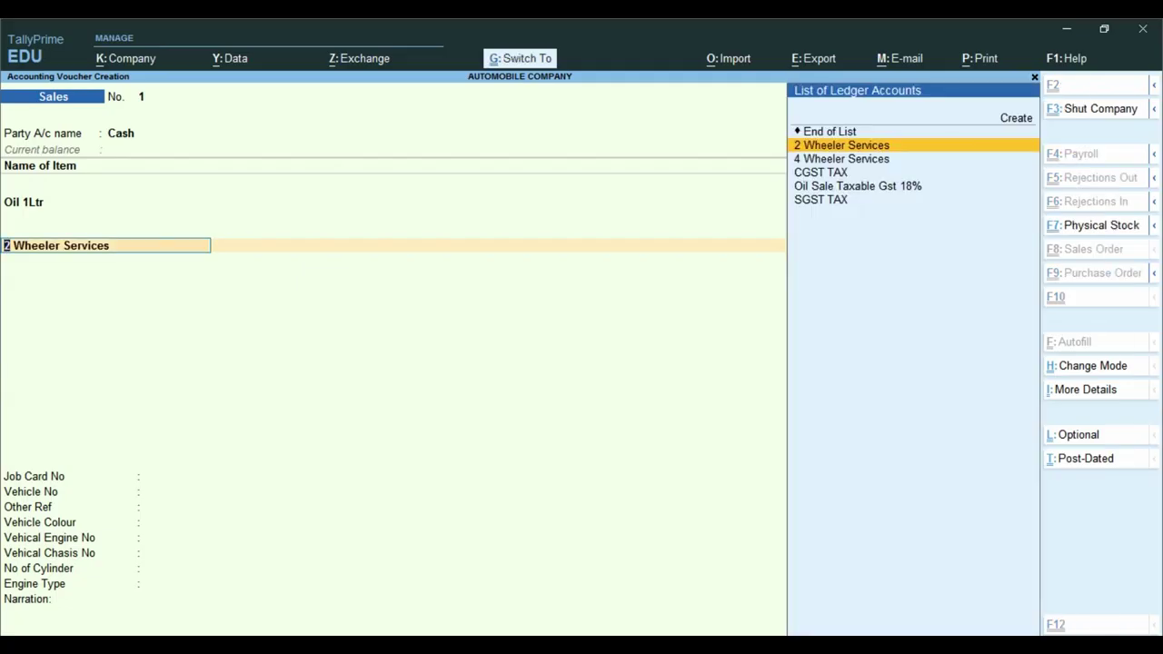
- Alter the 2 Wheeler Services ledger, marking GST applicable and Set/Alter GST Details to Yes
{"action": "key", "text": "ctrl+Return"}
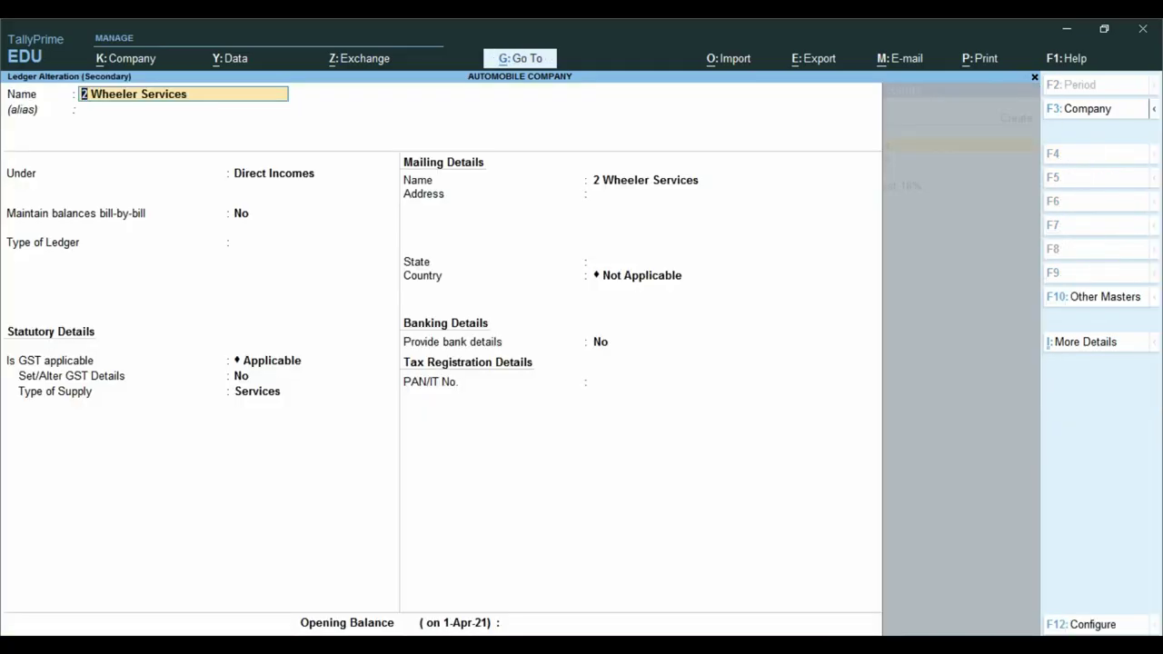
{"action": "key", "text": "ctrl"}
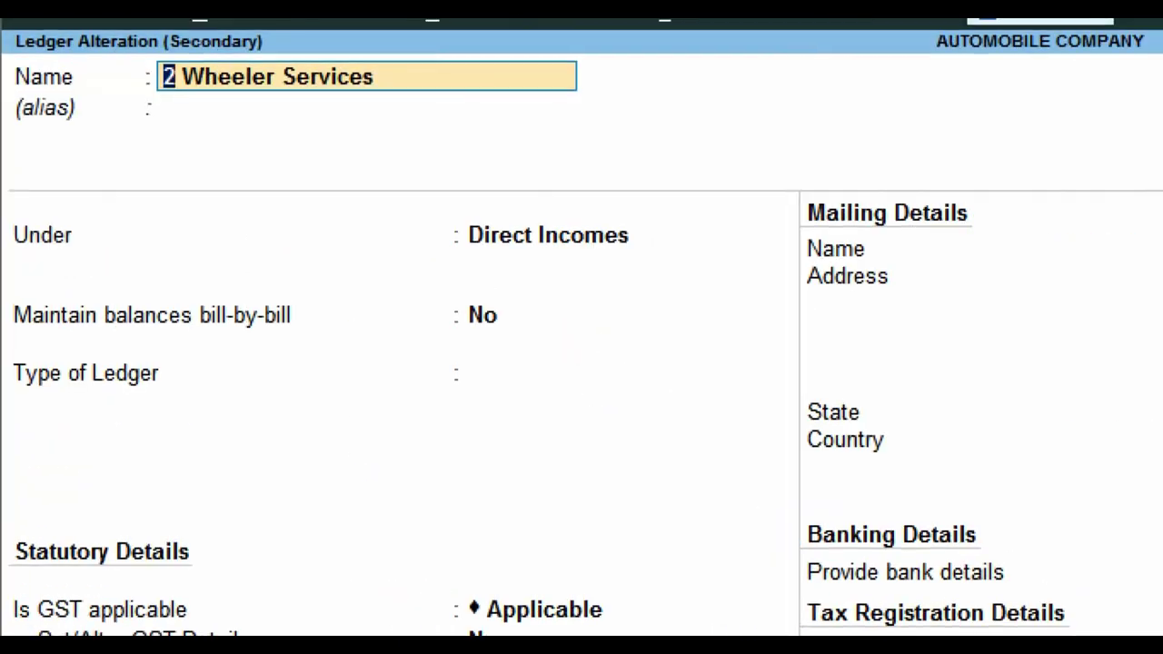
{"action": "left_click_drag", "start_coordinate": [255, 114], "coordinate": [542, 187]}
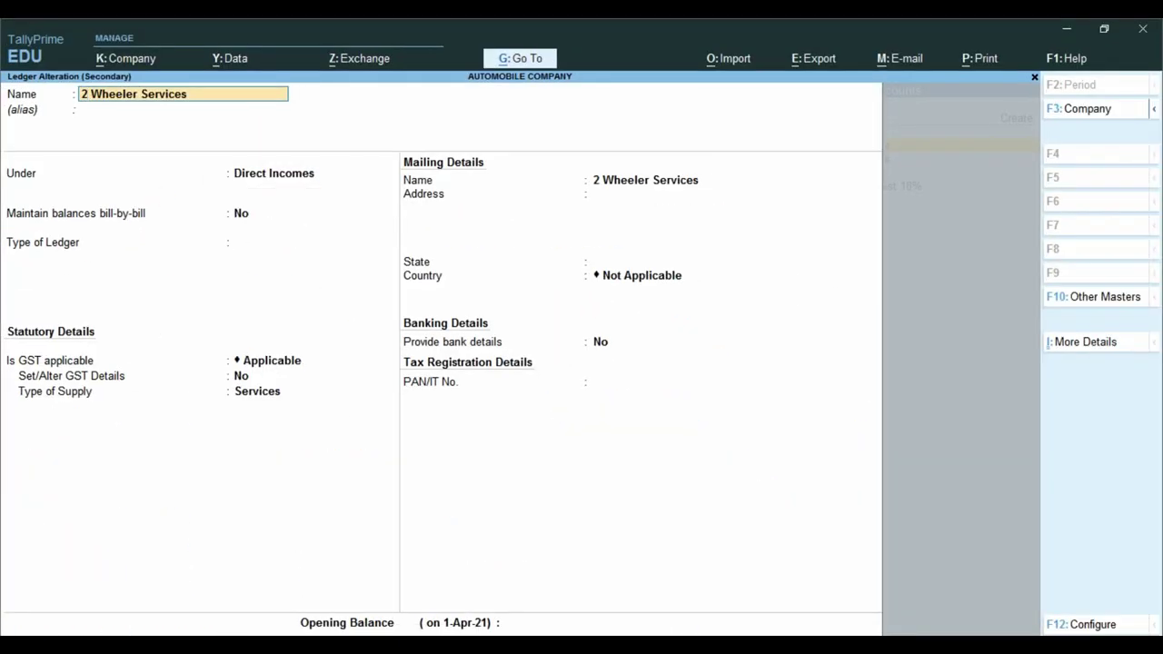
{"action": "left_click", "coordinate": [382, 526]}
{"action": "key", "text": "Return"}
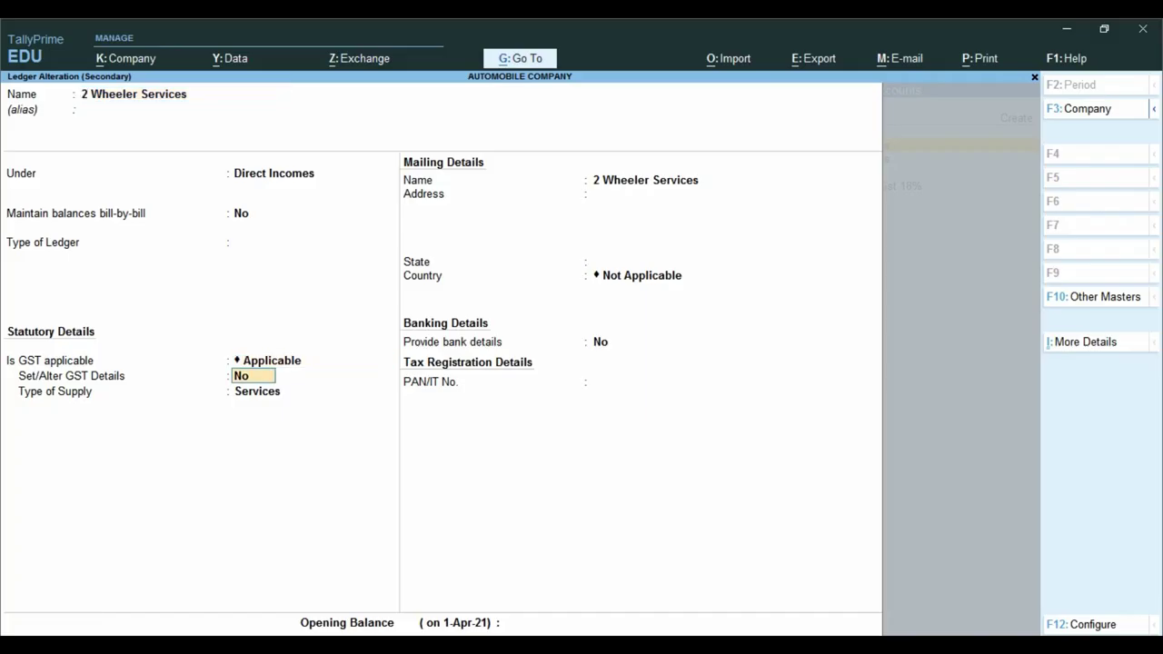
{"action": "type", "text": "Y"}
{"action": "key", "text": "Return"}
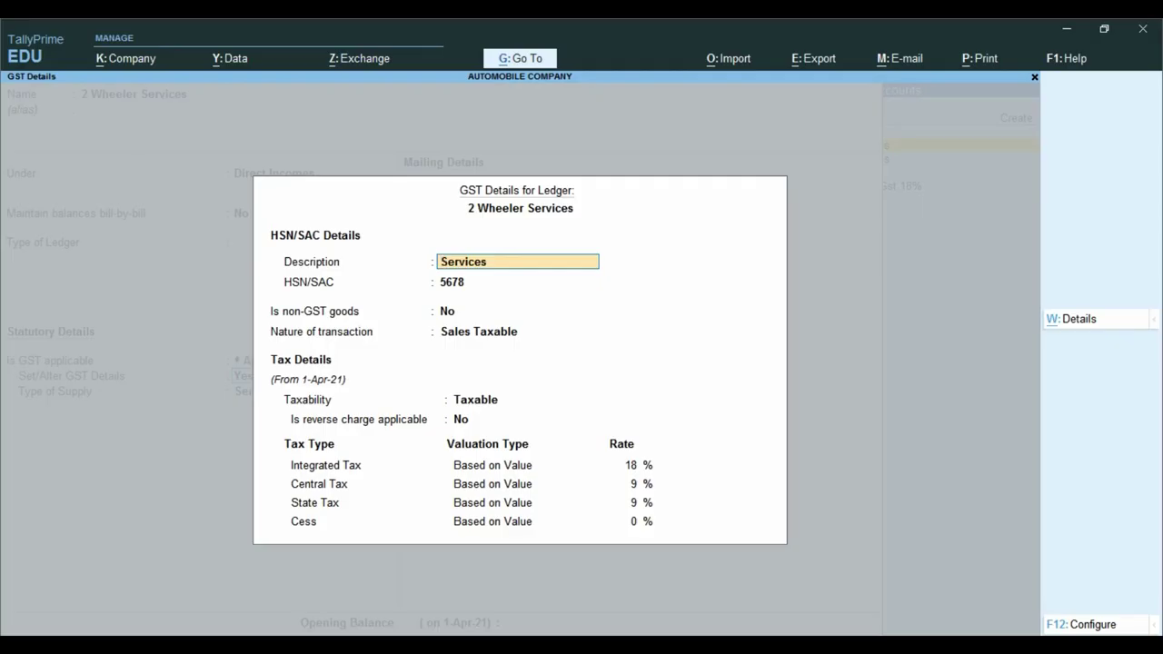
- Confirm HSN/SAC 5678, Sales Taxable, 18% integrated, 9% central and state tax, Services supply
{"action": "key", "text": "Return"}
{"action": "key", "text": "Return"}
{"action": "key", "text": "Return"}
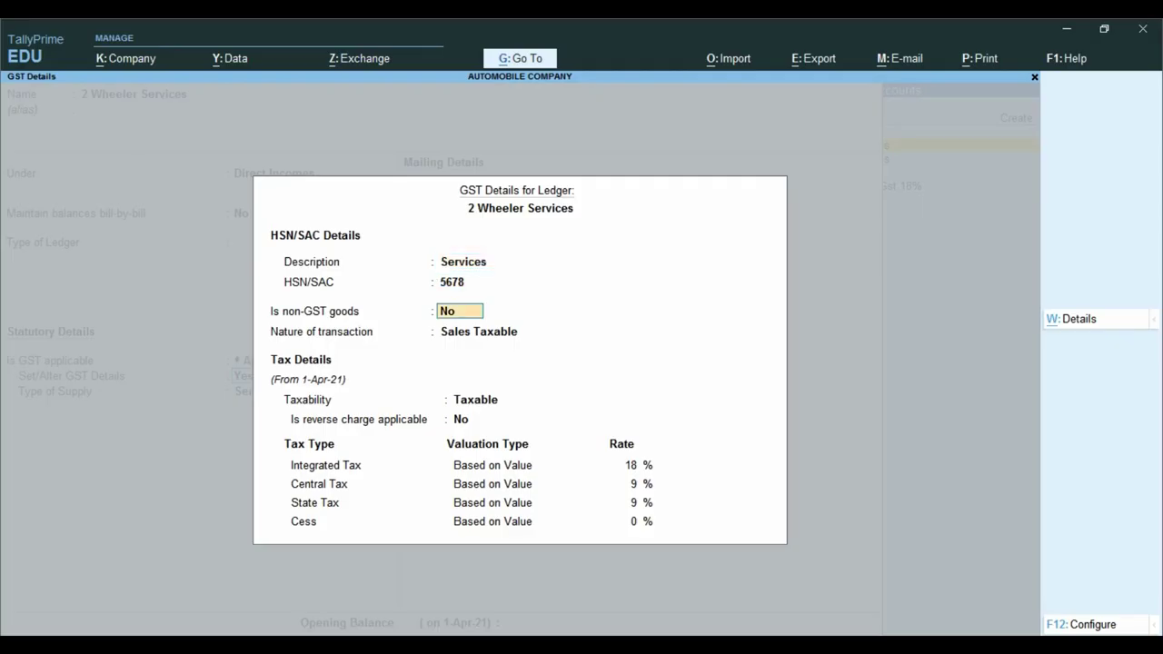
{"action": "key", "text": "BackSpace"}
{"action": "key", "text": "BackSpace"}
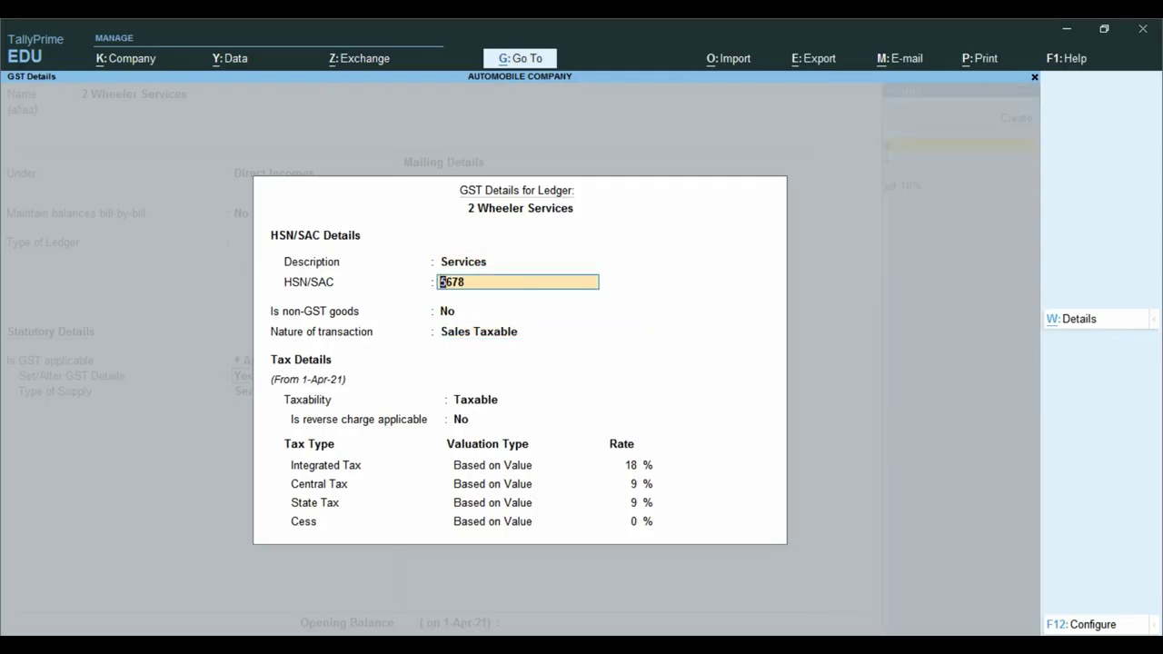
{"action": "key", "text": "Return"}
{"action": "key", "text": "Return"}
{"action": "key", "text": "Return"}
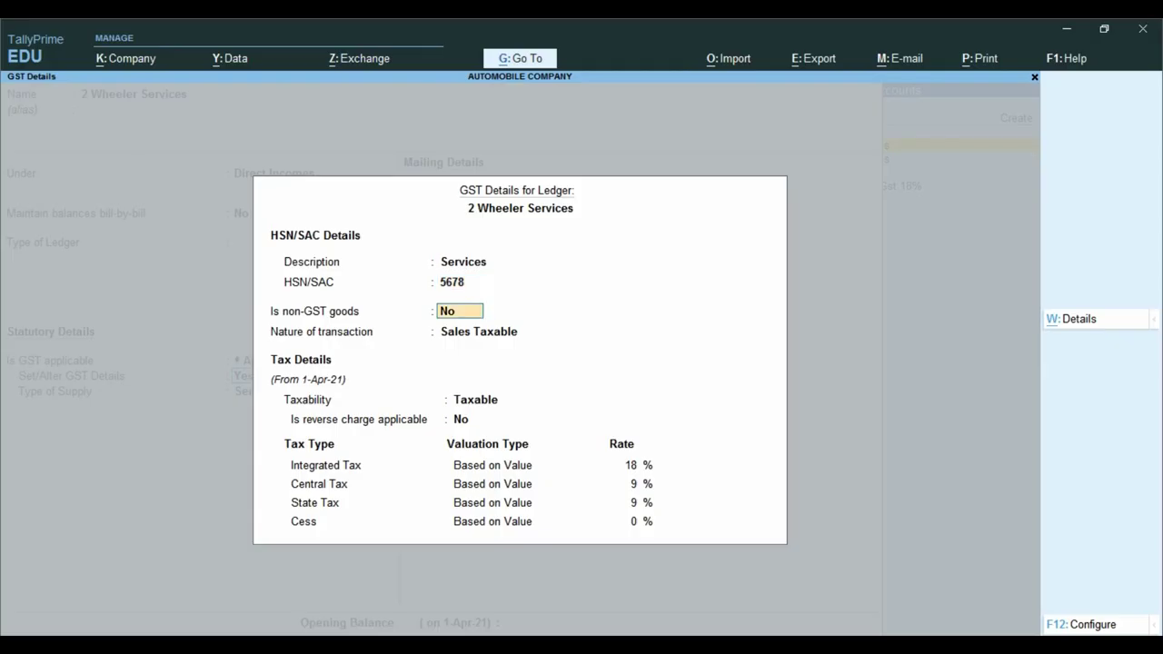
{"action": "key", "text": "BackSpace"}
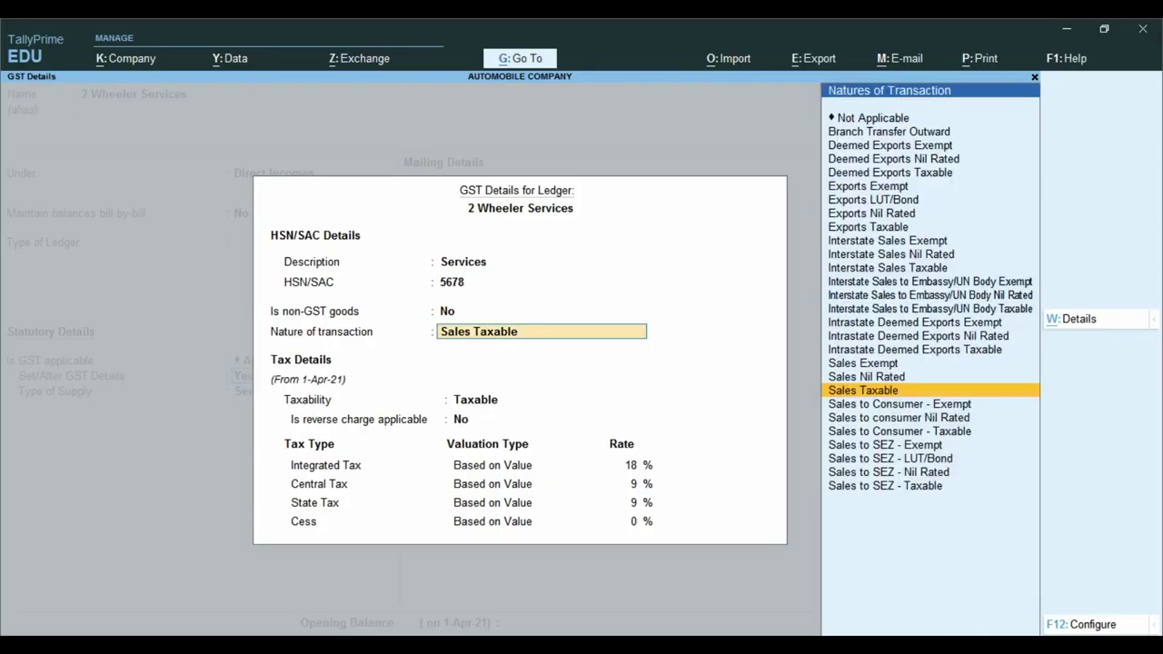
{"action": "key", "text": "Return"}
{"action": "key", "text": "Return"}
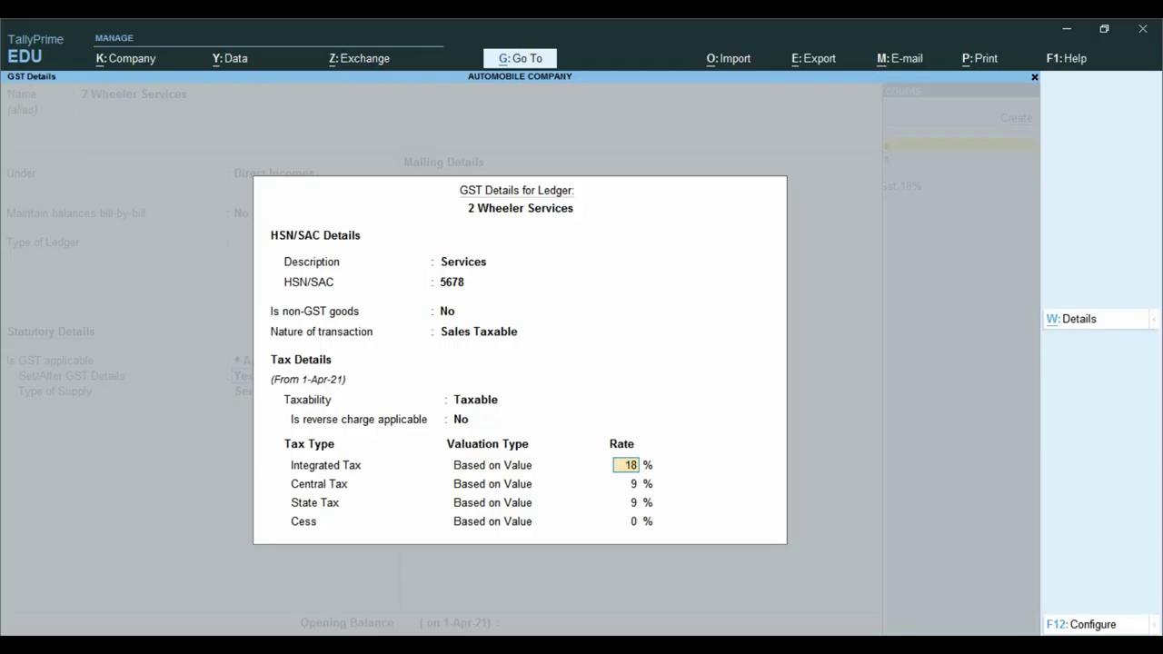
{"action": "key", "text": "Return"}
{"action": "key", "text": "Return"}
{"action": "key", "text": "Return"}
{"action": "key", "text": "Return"}
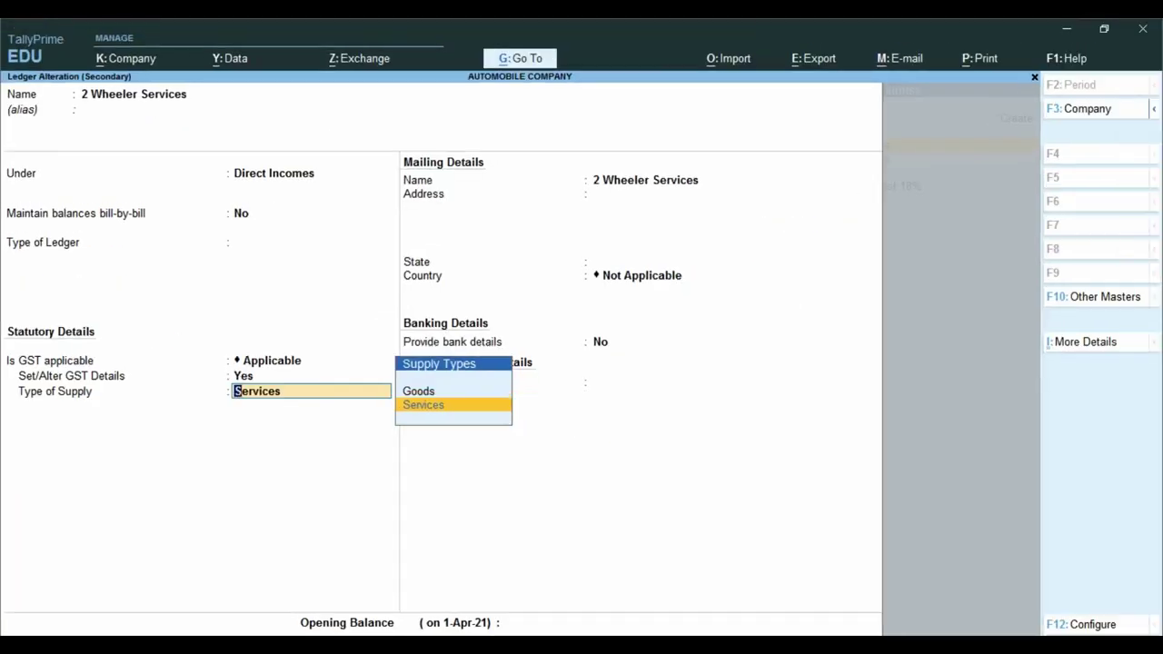
{"action": "key", "text": "Return"}
{"action": "key", "text": "Return"}
- Save the ledger and give 2 Wheeler Services an amount of 150 classed Sales Taxable
{"action": "key", "text": "Return"}
{"action": "key", "text": "Return"}
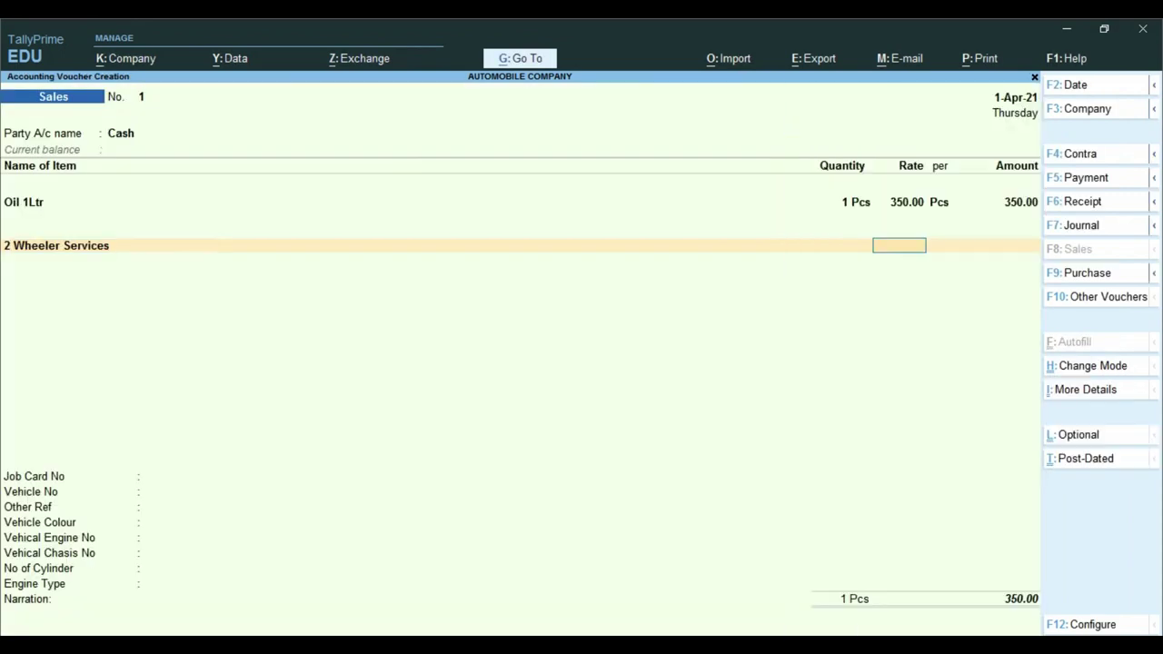
{"action": "key", "text": "Return"}
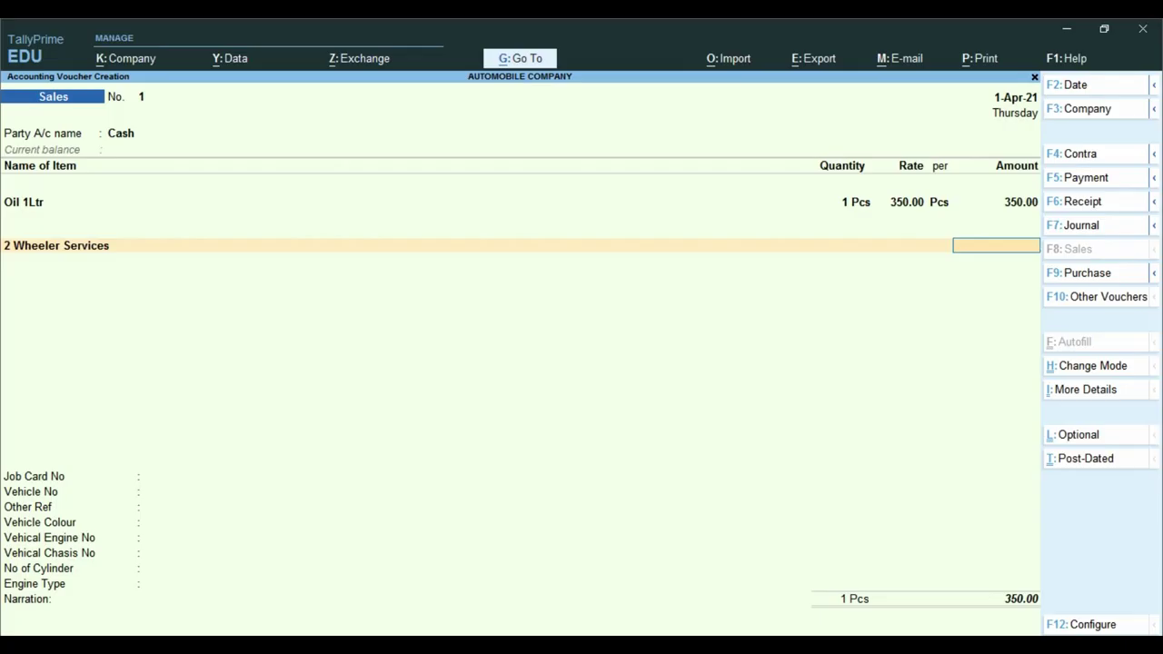
{"action": "type", "text": "150"}
{"action": "key", "text": "Return"}
{"action": "type", "text": "SALE"}
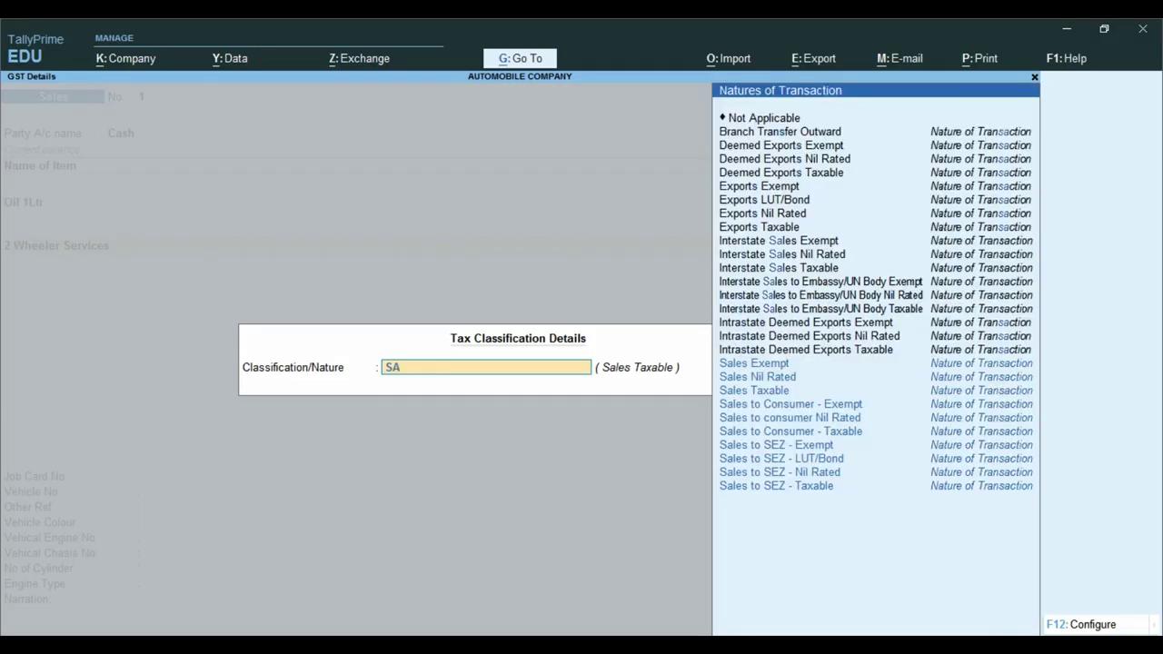
{"action": "key", "text": "Down"}
{"action": "key", "text": "Down"}
{"action": "key", "text": "Return"}
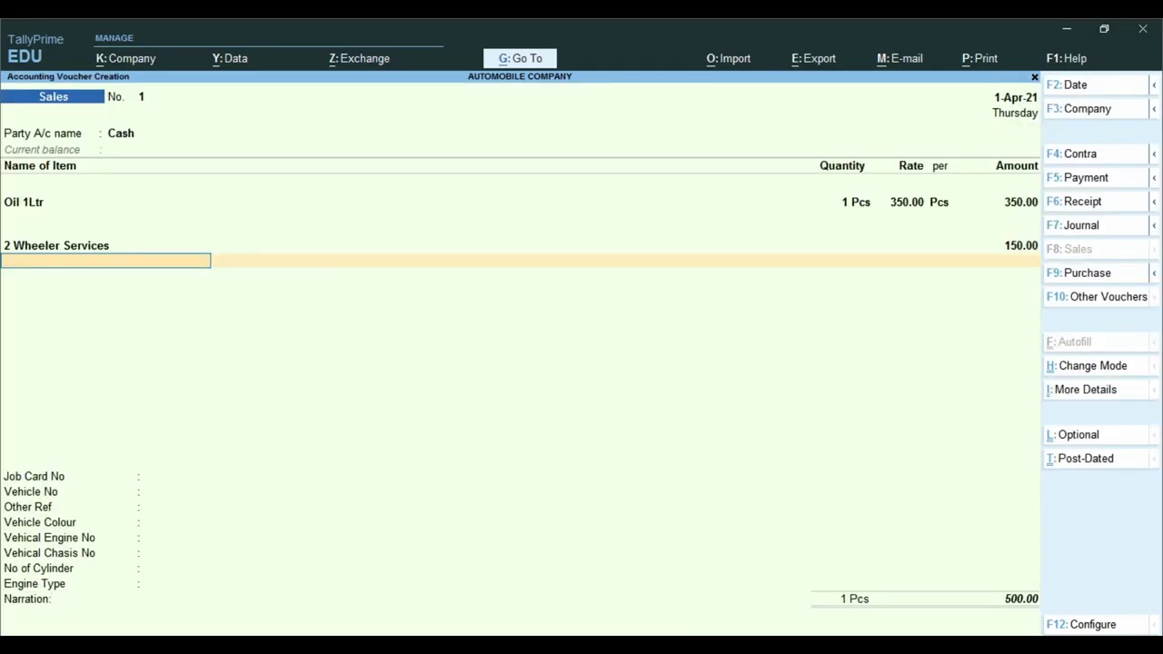
- Add CGST TAX and SGST TAX lines of 45.00 each, bringing the total to 590.00
{"action": "type", "text": "CG"}
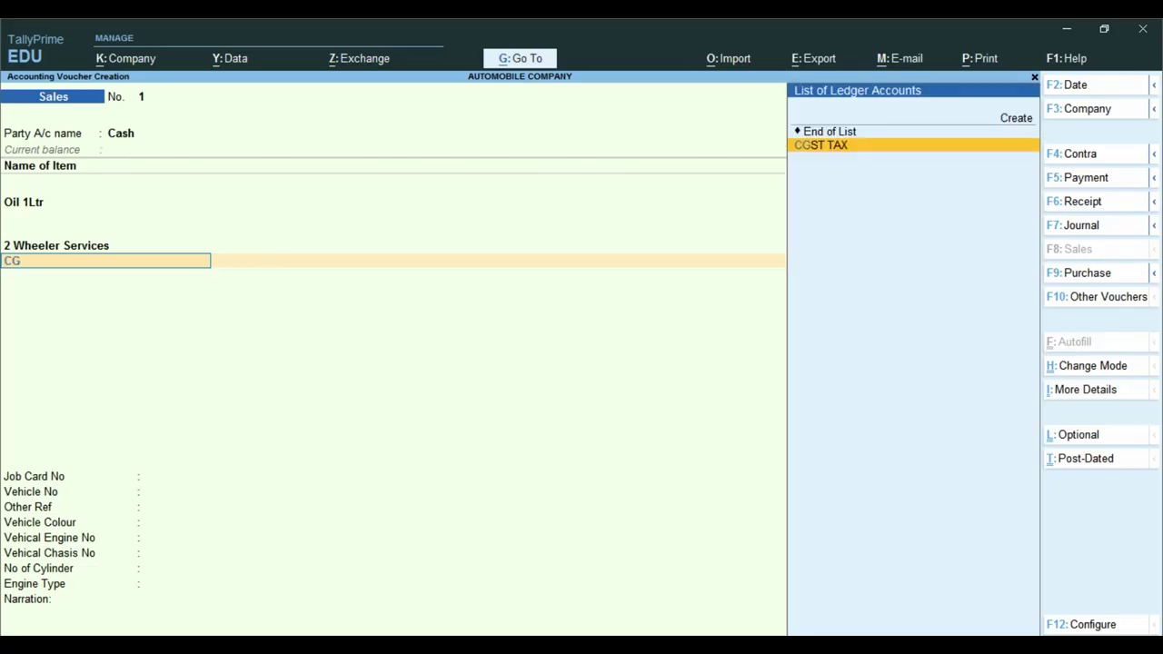
{"action": "key", "text": "Return"}
{"action": "key", "text": "Return"}
{"action": "type", "text": "SG"}
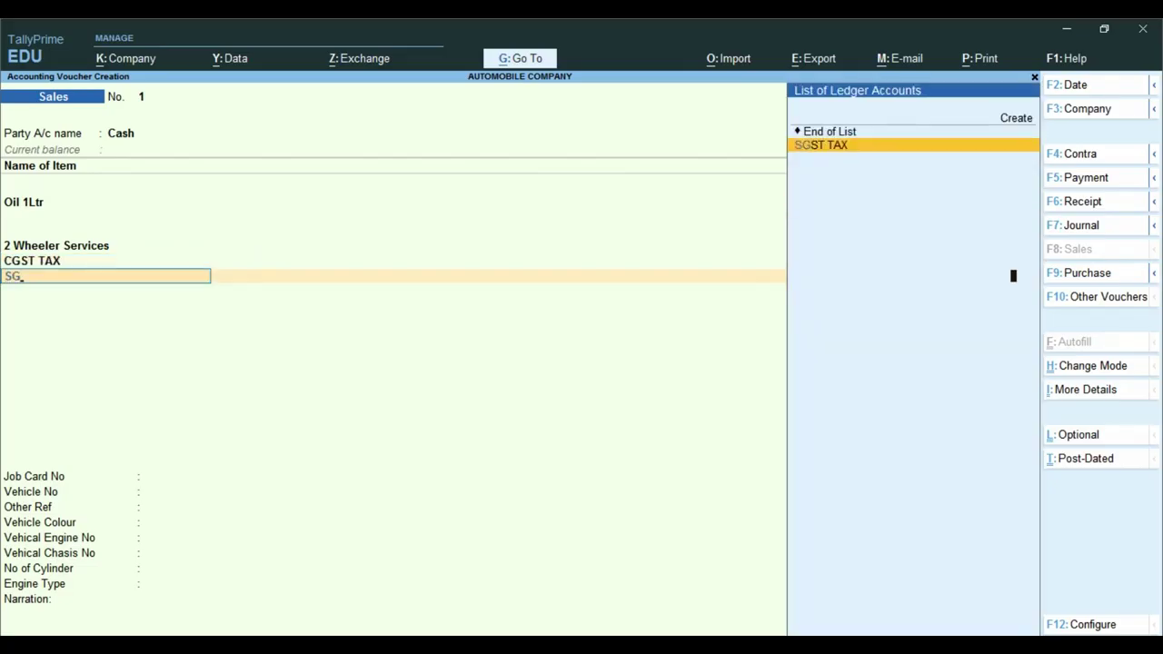
{"action": "key", "text": "Return"}
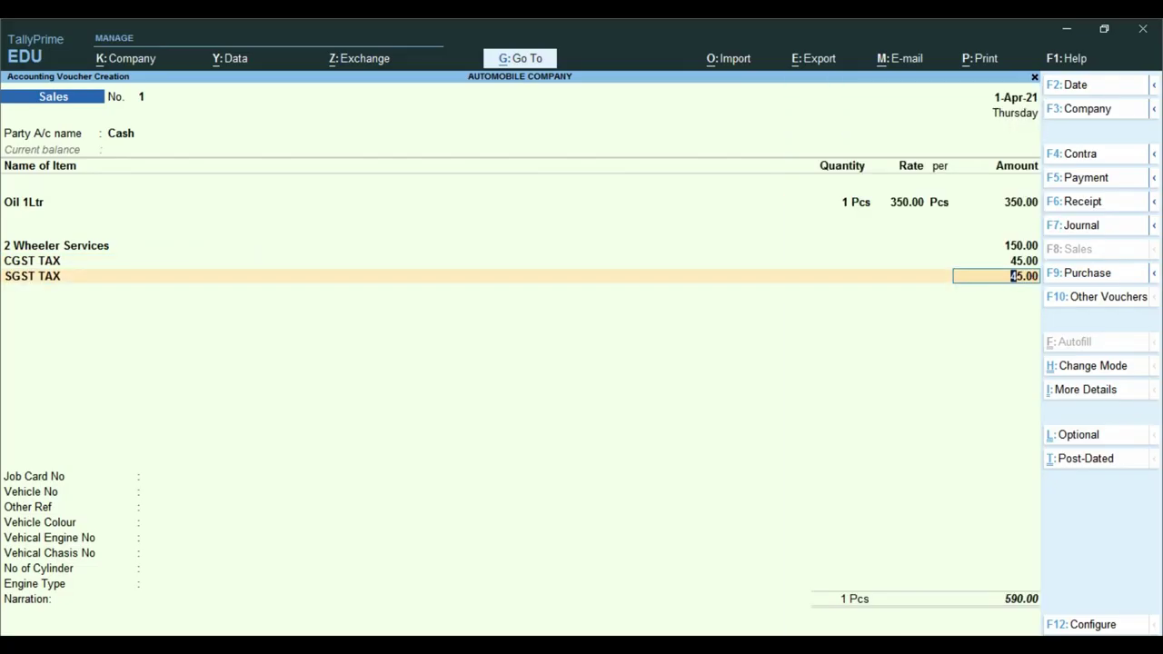
{"action": "key", "text": "ctrl"}
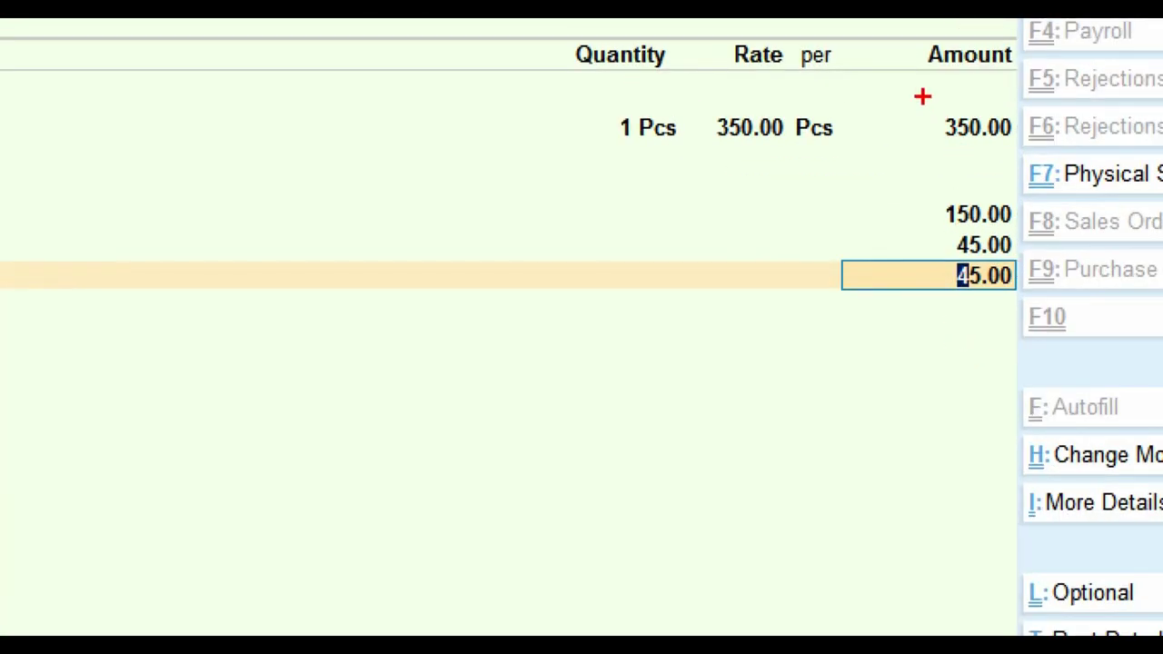
{"action": "left_click_drag", "start_coordinate": [923, 121], "coordinate": [1025, 232]}
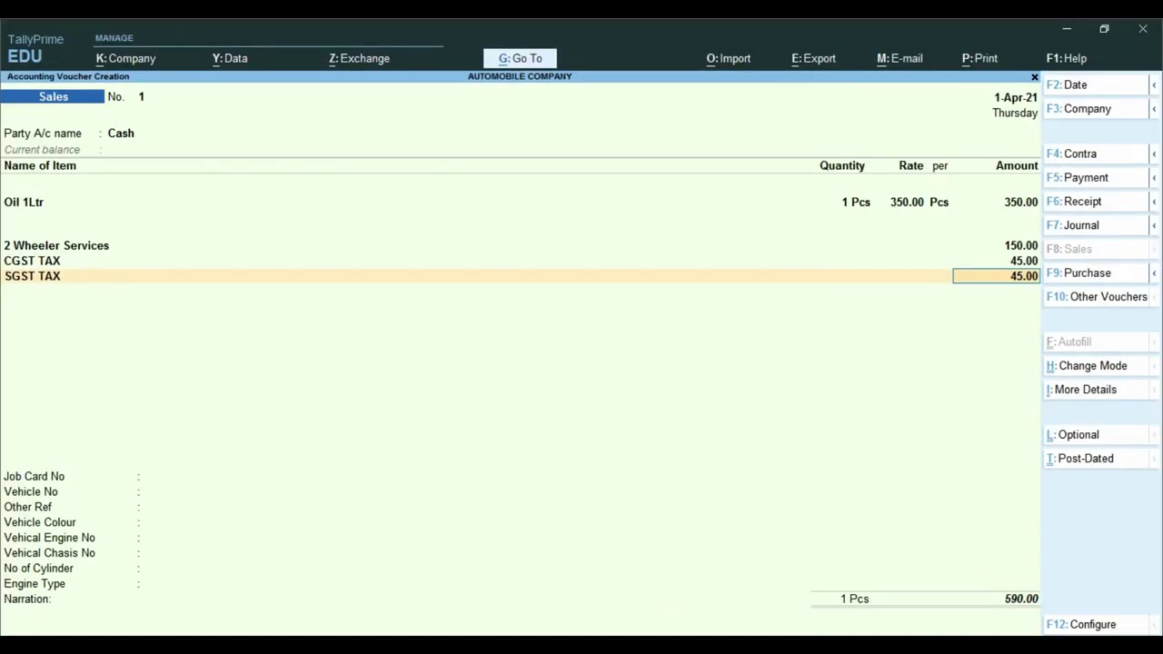
{"action": "key", "text": "Return"}
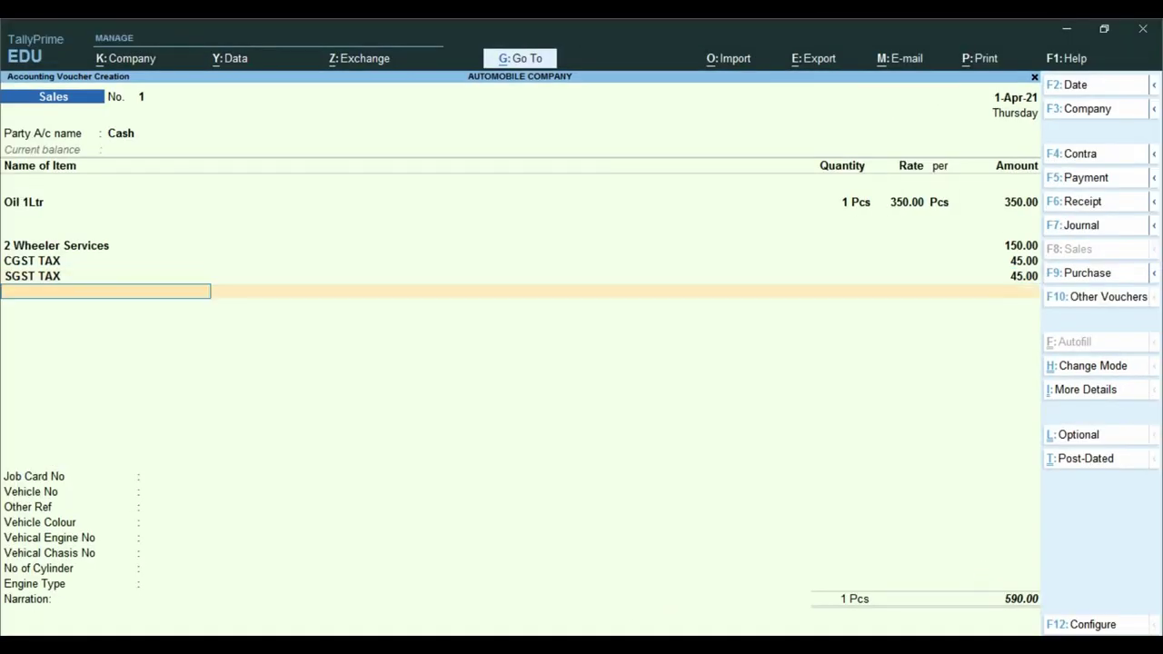
- Enter the job card number, vehicle registration number and a 'service by' mechanic reference
{"action": "key", "text": "Return"}
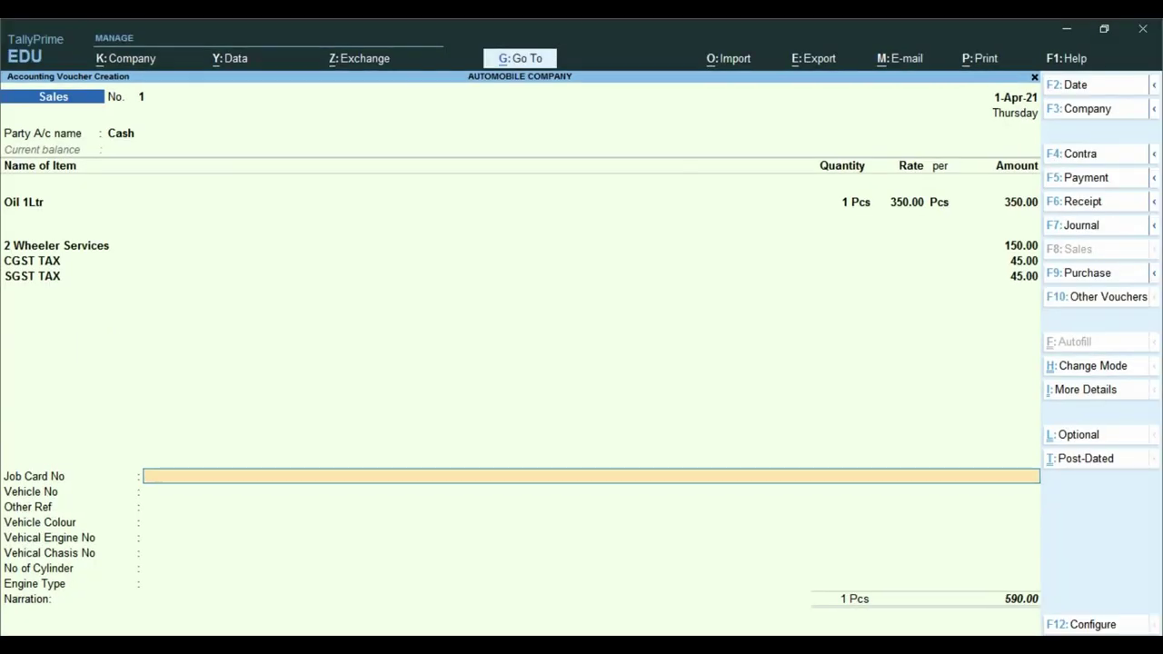
{"action": "type", "text": "566"}
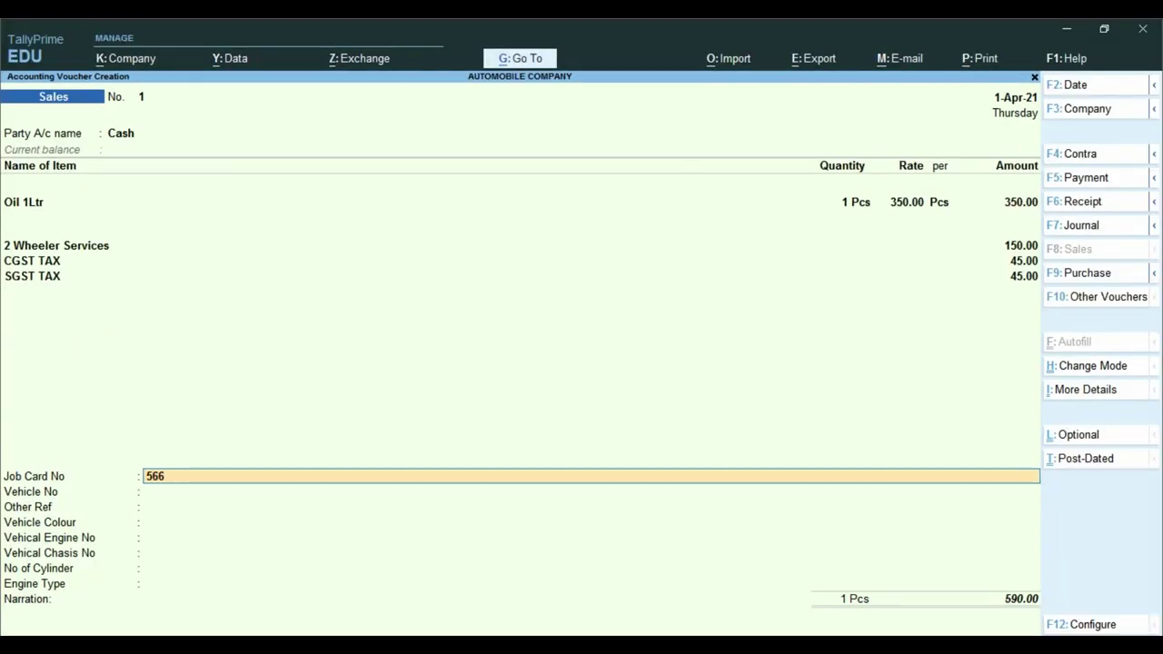
{"action": "type", "text": "5574"}
{"action": "key", "text": "Return"}
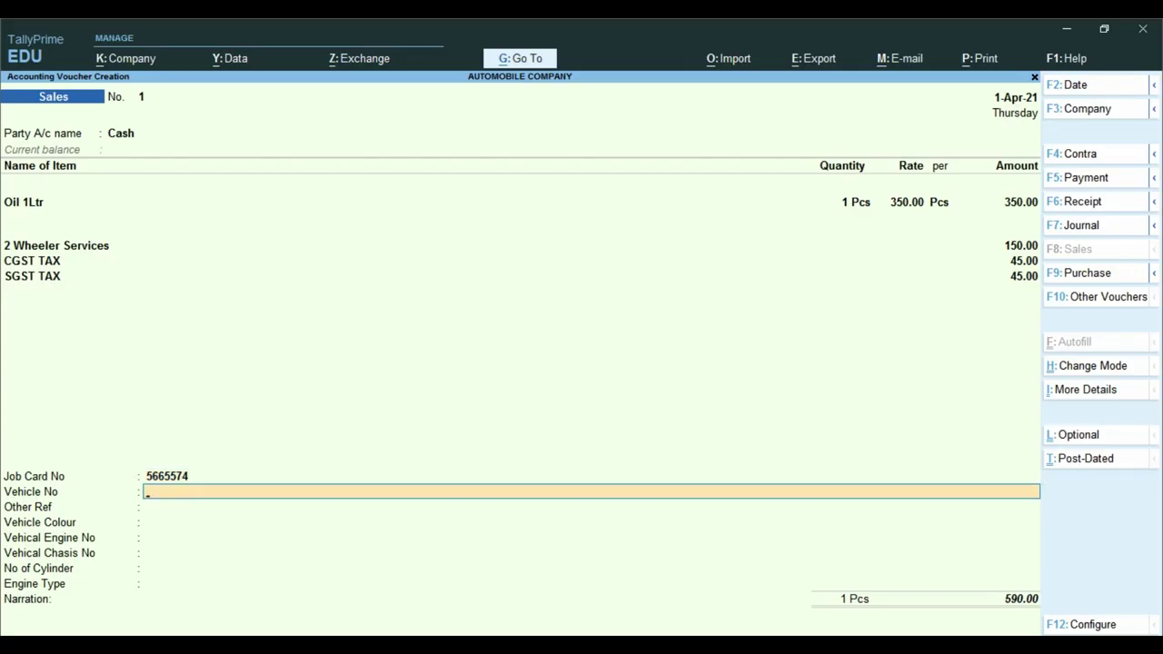
{"action": "key", "text": "Return"}
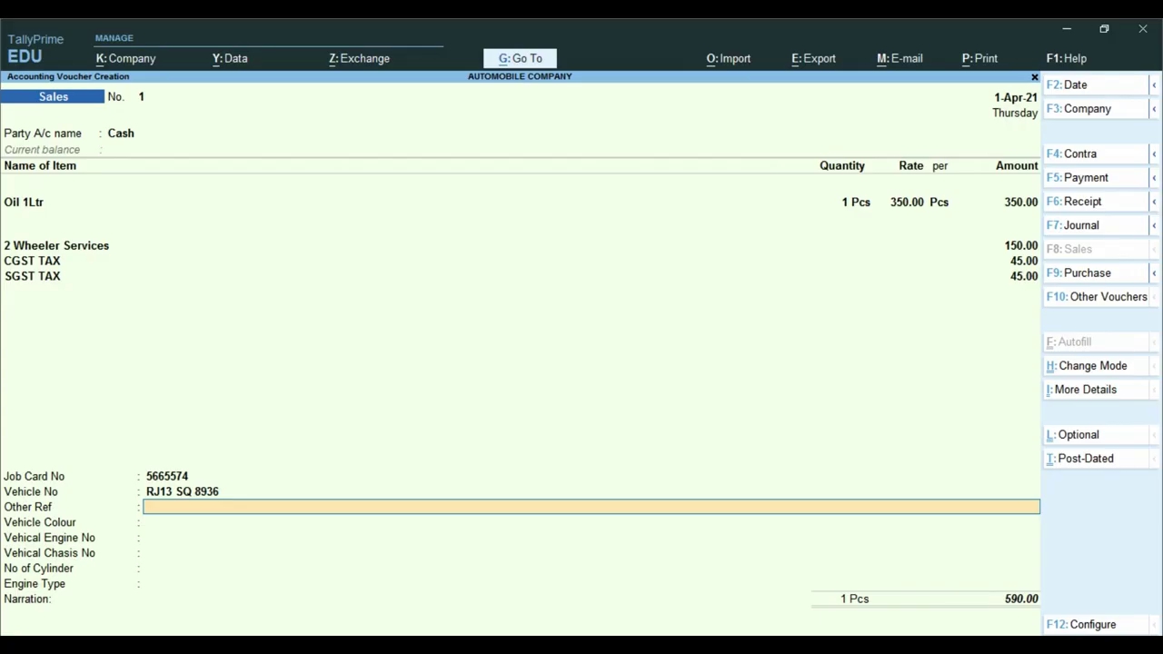
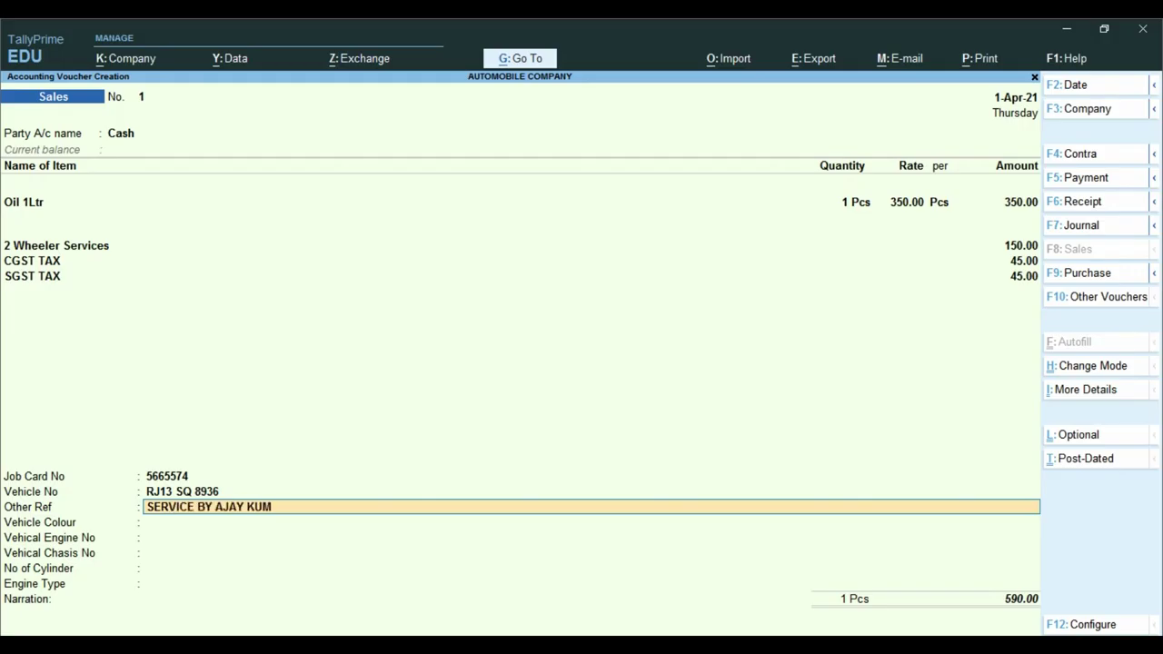
{"action": "key", "text": "Return"}
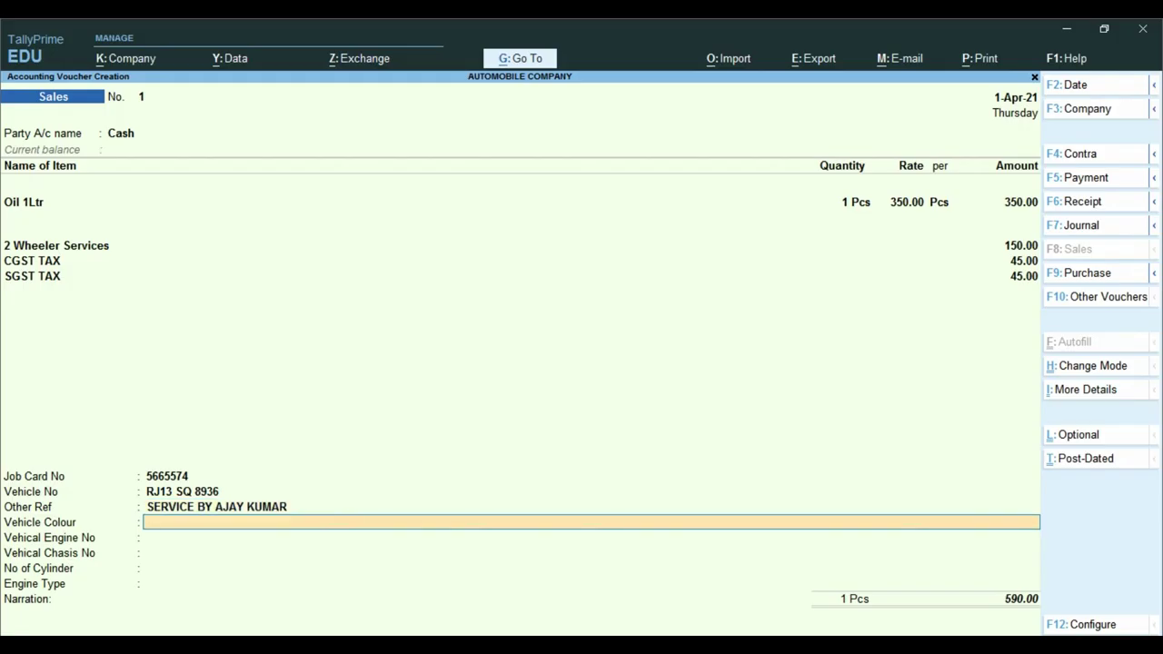
- Record vehicle colour RED WHITE, engine and chassis numbers, 1 CYL and engine type 150 CC
{"action": "type", "text": "RED WHITE"}
{"action": "key", "text": "Return"}
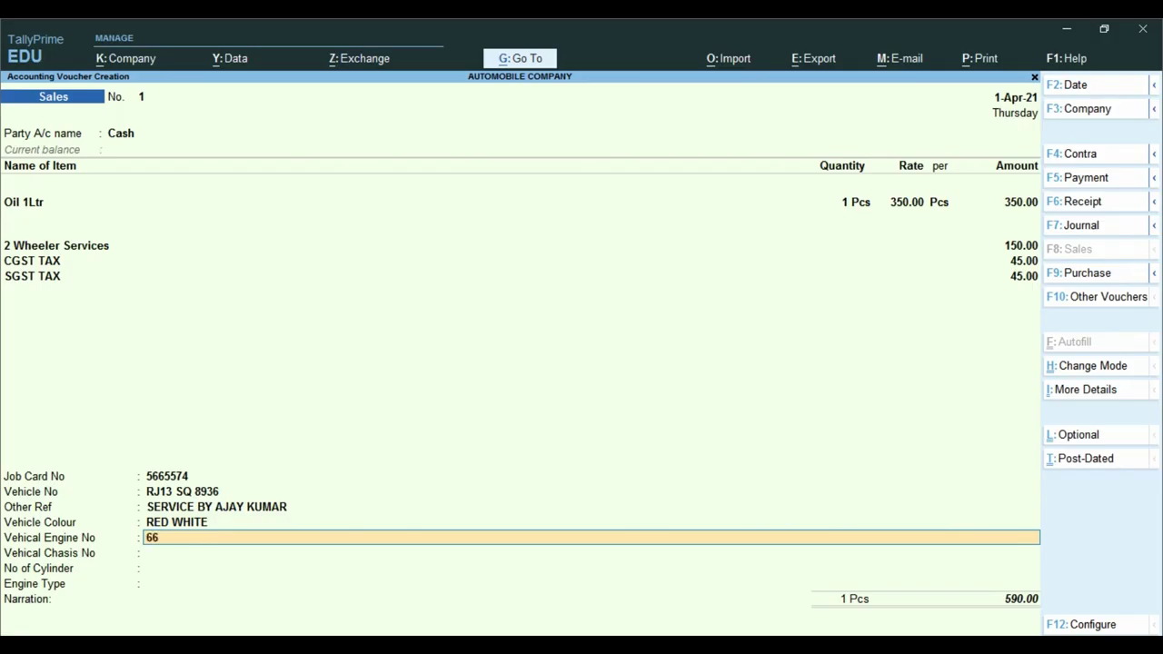
{"action": "key", "text": "Return"}
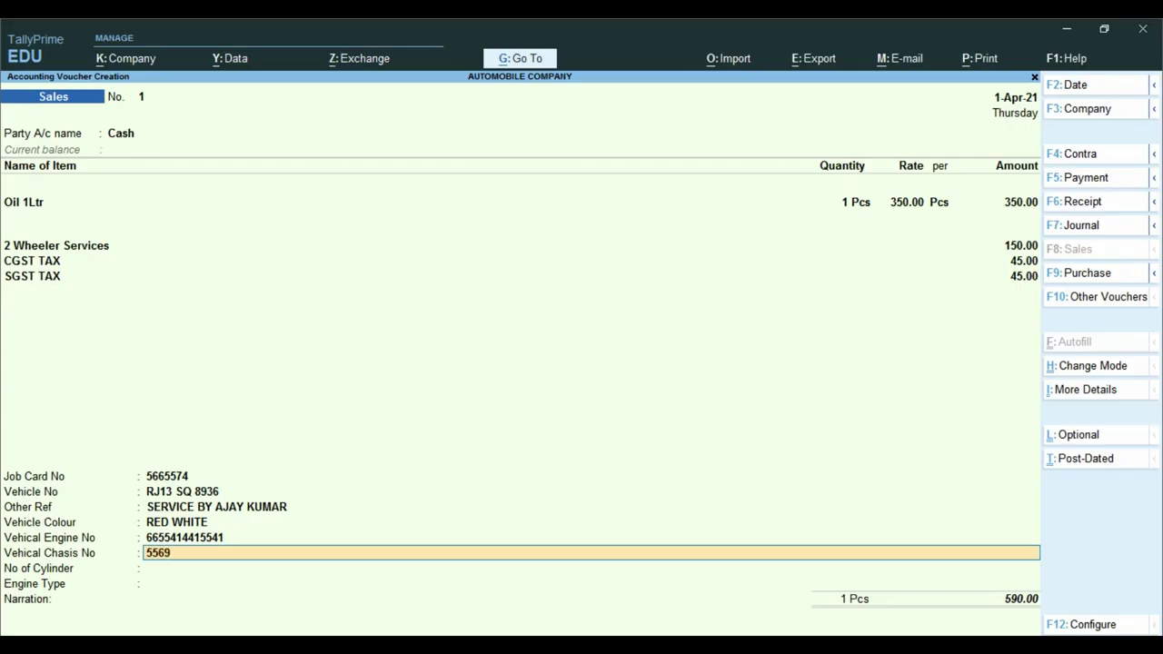
{"action": "key", "text": "Return"}
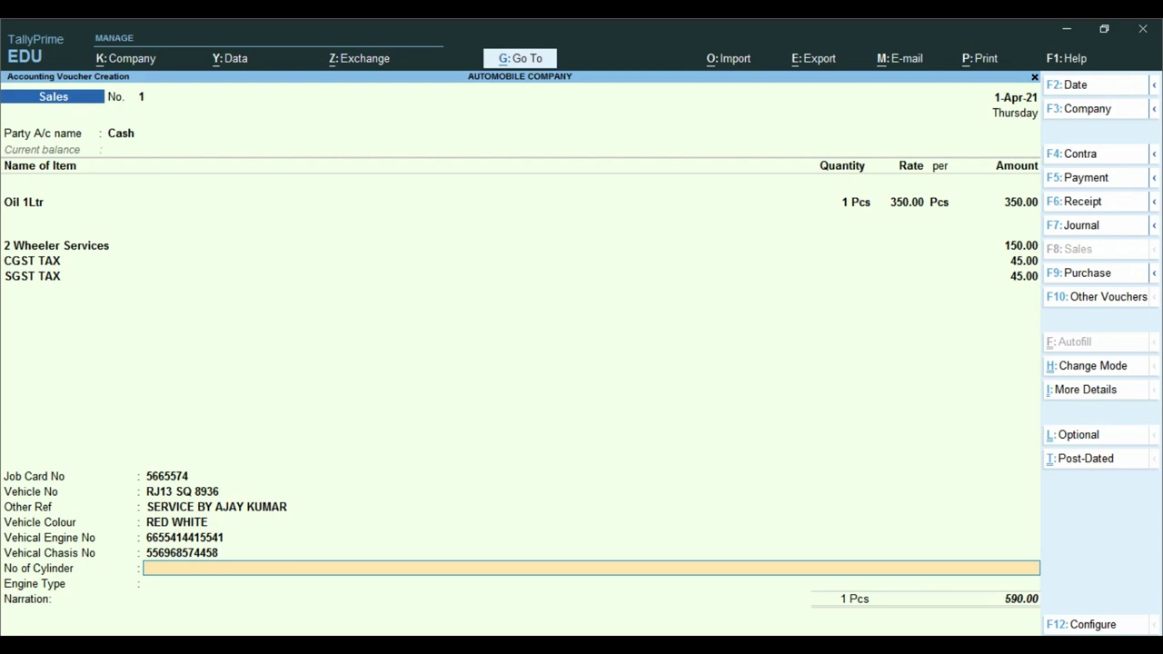
{"action": "type", "text": "1 CYL"}
{"action": "key", "text": "Return"}
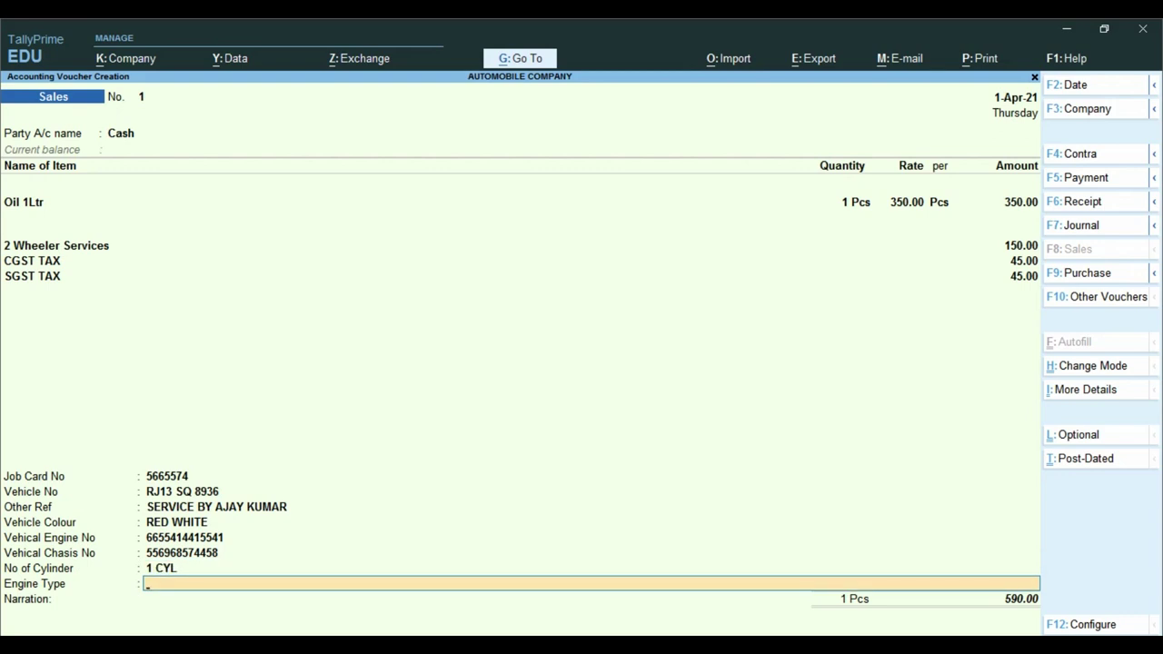
{"action": "type", "text": "150 CC"}
{"action": "key", "text": "Return"}
{"action": "key", "text": "Return"}
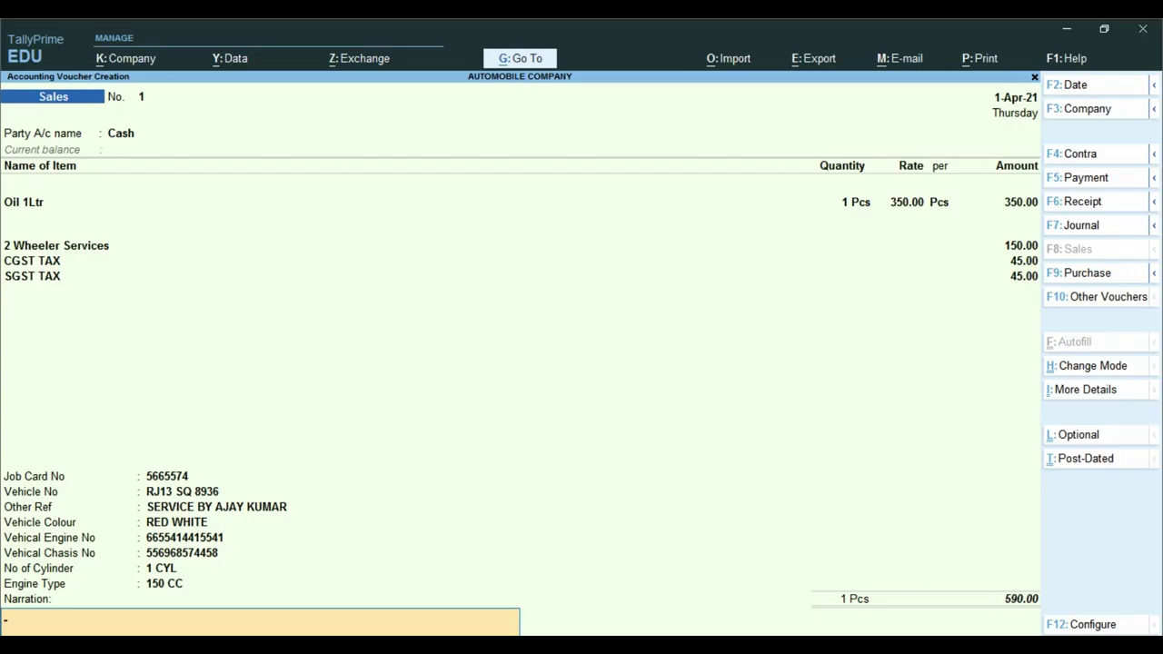
- Add the narration '5TH SERVICE DONE' and save the cash sales voucher
{"action": "type", "text": "5TH SERVICE DONE"}
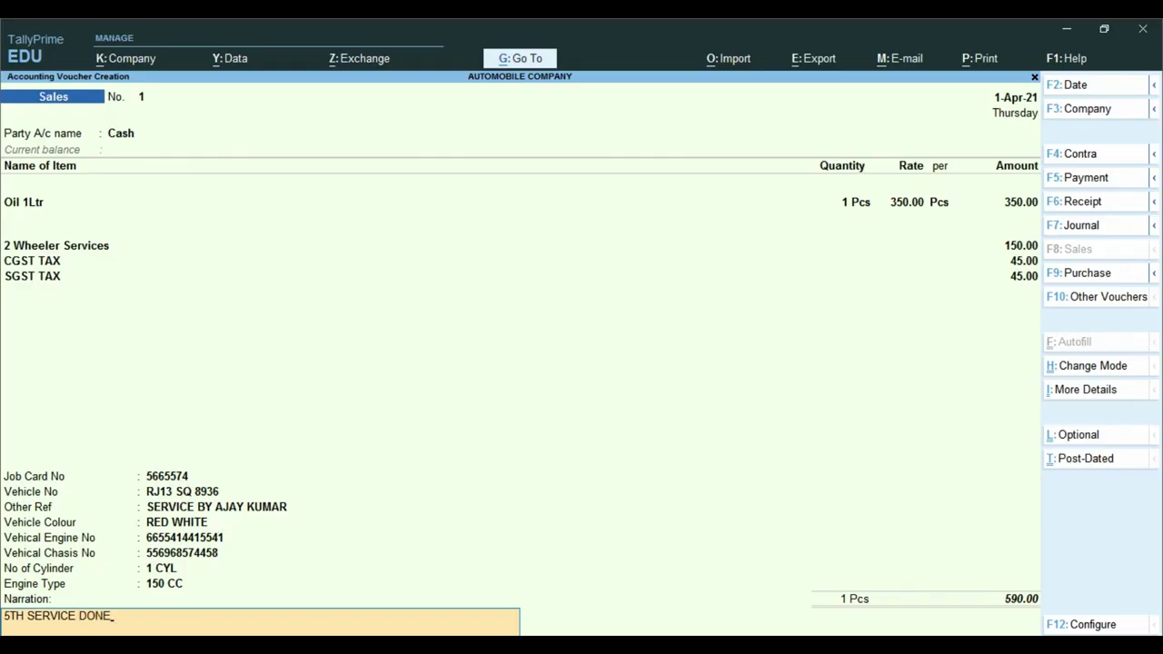
{"action": "key", "text": "ctrl"}
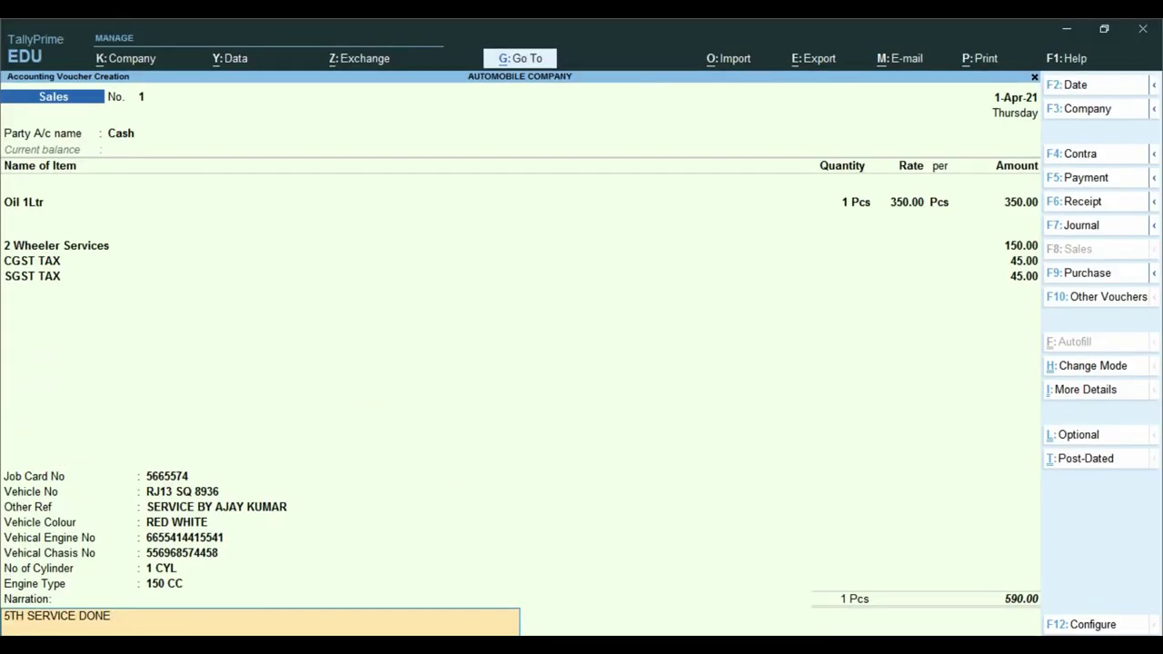
{"action": "key", "text": "Return"}
{"action": "key", "text": "y"}
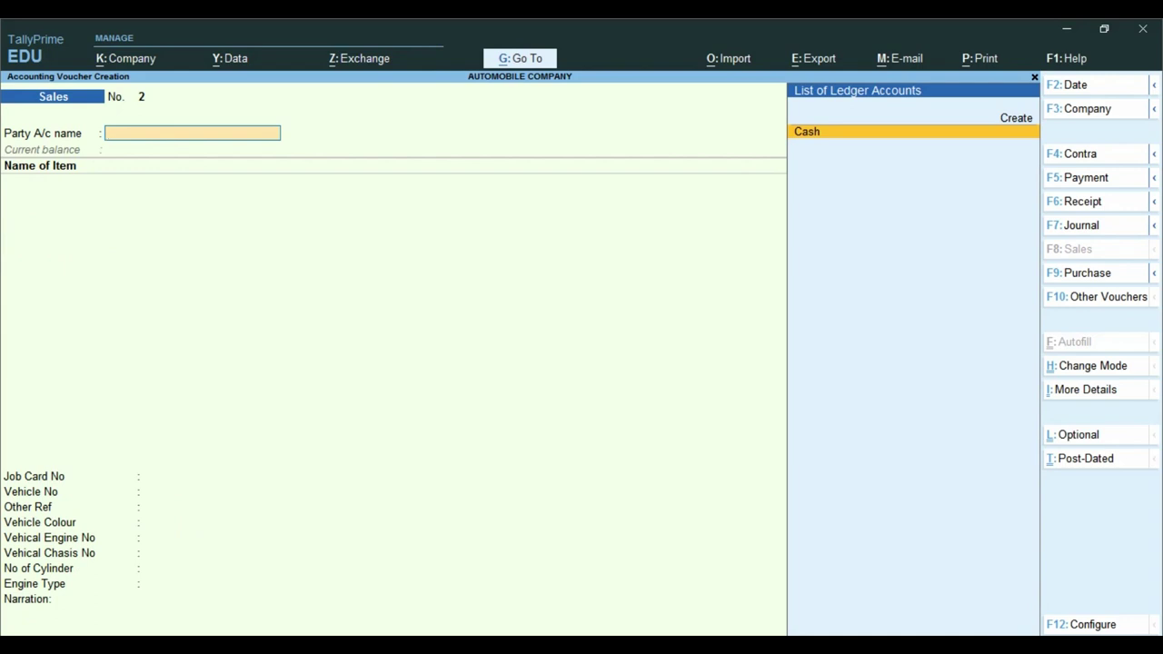
- Reopen Sales voucher No. 1 and preview the current voucher as a Tax Invoice
{"action": "key", "text": "Page_Up"}
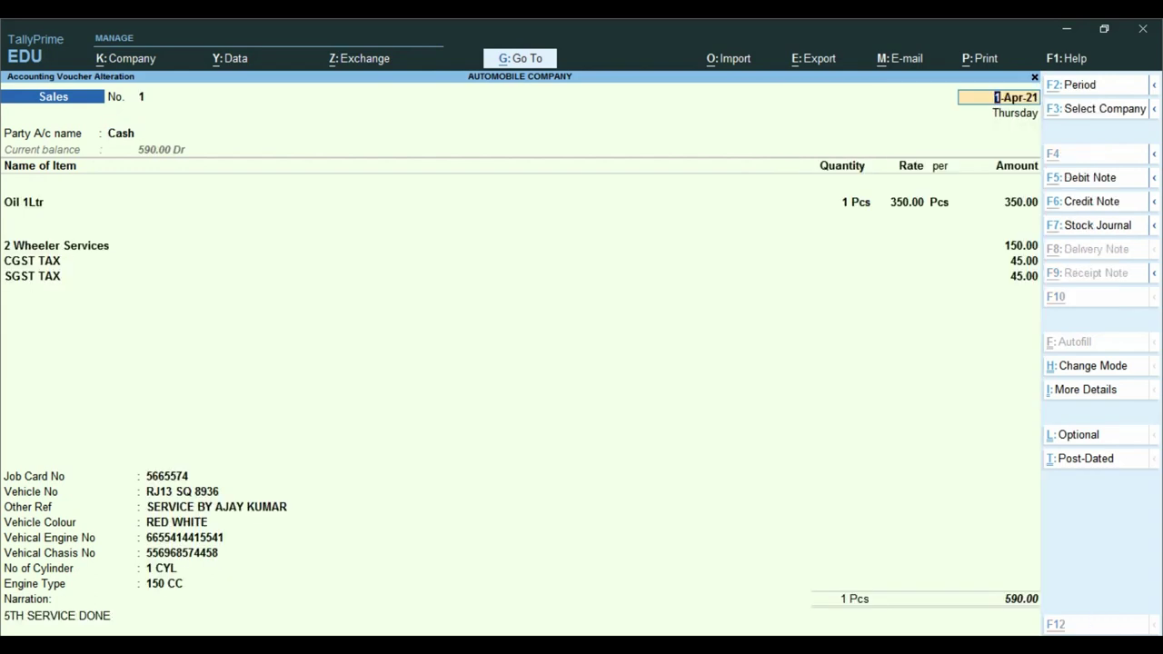
{"action": "key", "text": "alt+p"}
{"action": "key", "text": "Return"}
{"action": "key", "text": "Left"}
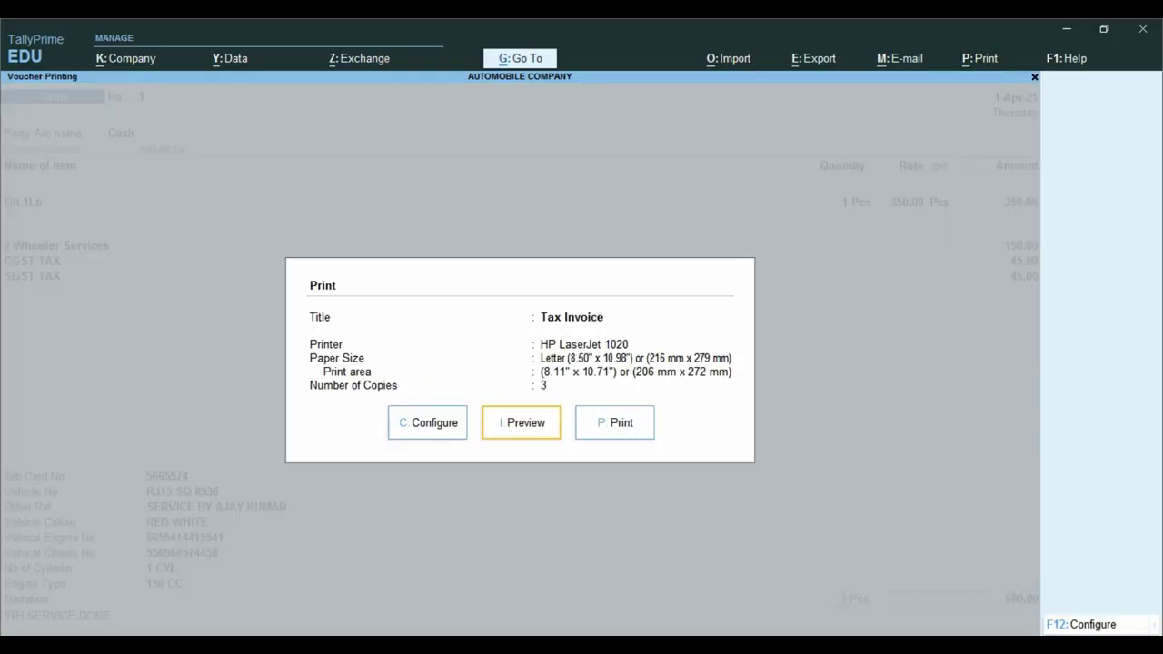
{"action": "key", "text": "Return"}
{"action": "key", "text": "Return"}
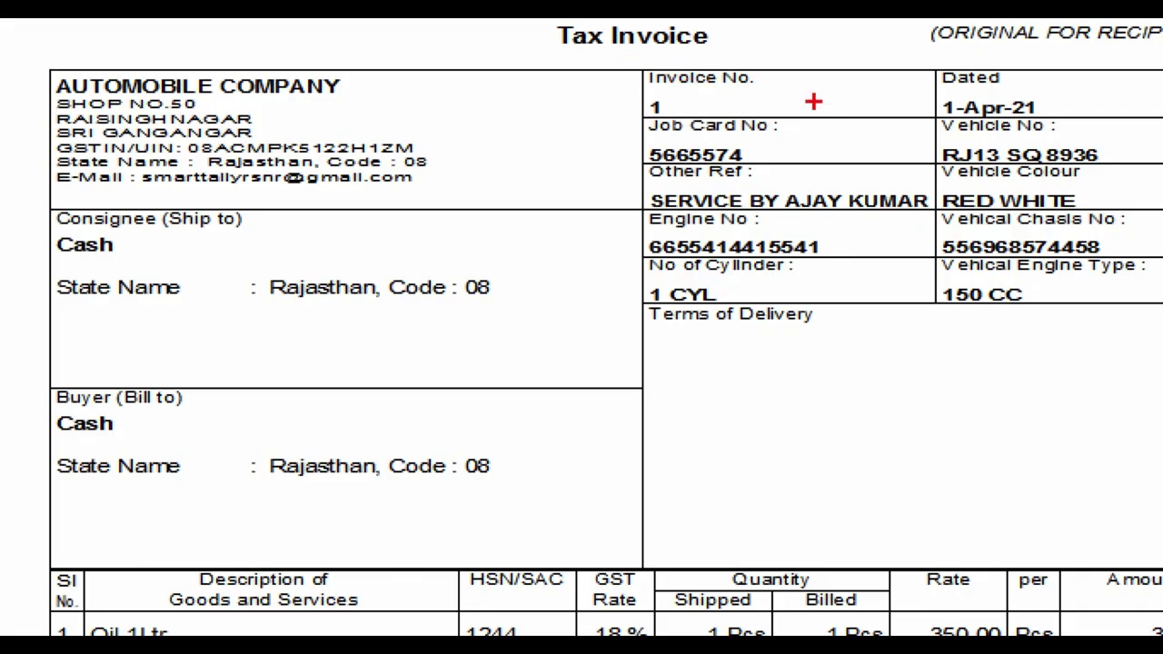
- Review the Tax Invoice totalling ₹590.00 at full-page view, then return to print settings
{"action": "left_click_drag", "start_coordinate": [814, 102], "coordinate": [881, 106]}
{"action": "left_click_drag", "start_coordinate": [1046, 107], "coordinate": [1094, 105]}
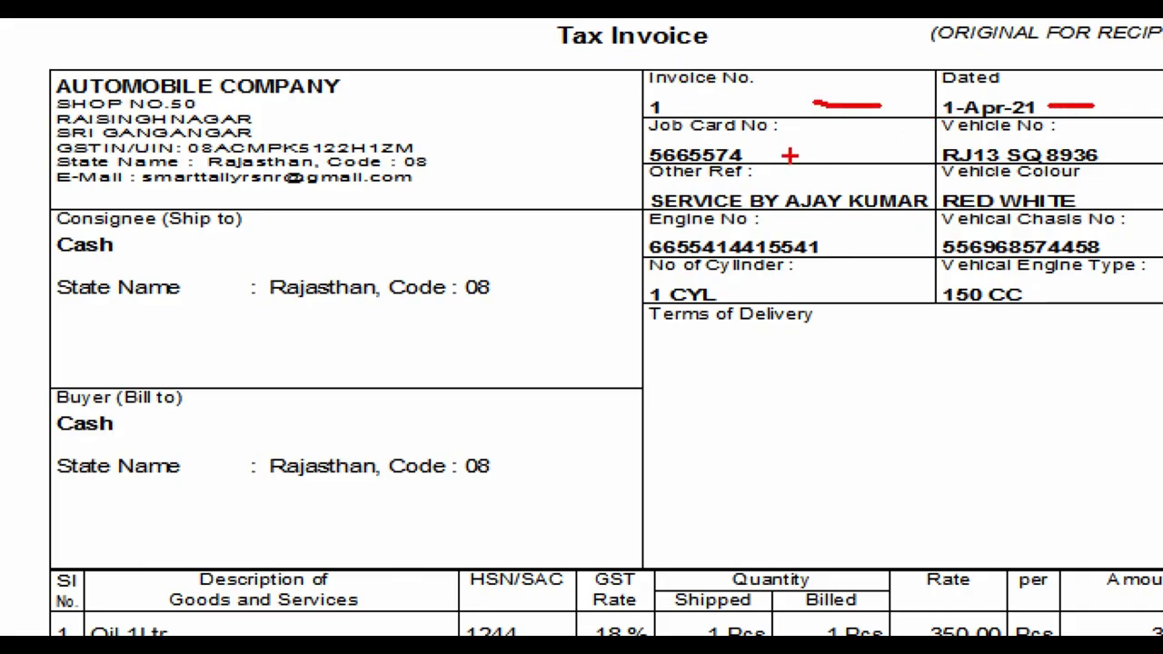
{"action": "left_click_drag", "start_coordinate": [784, 158], "coordinate": [879, 154]}
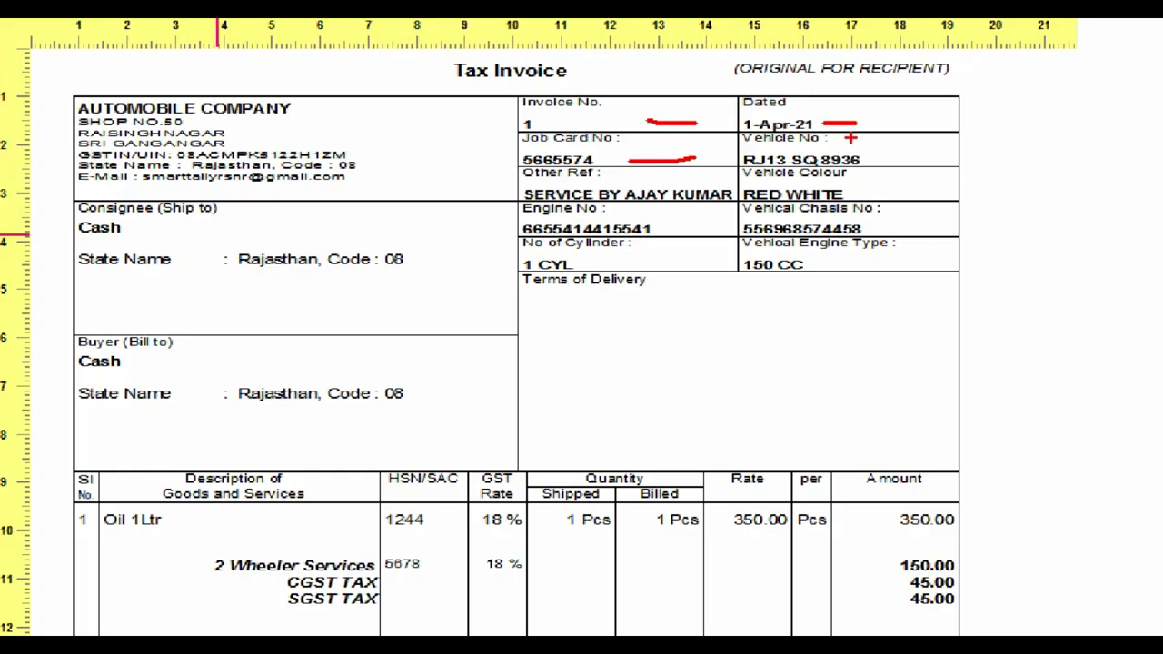
{"action": "left_click_drag", "start_coordinate": [852, 153], "coordinate": [881, 141]}
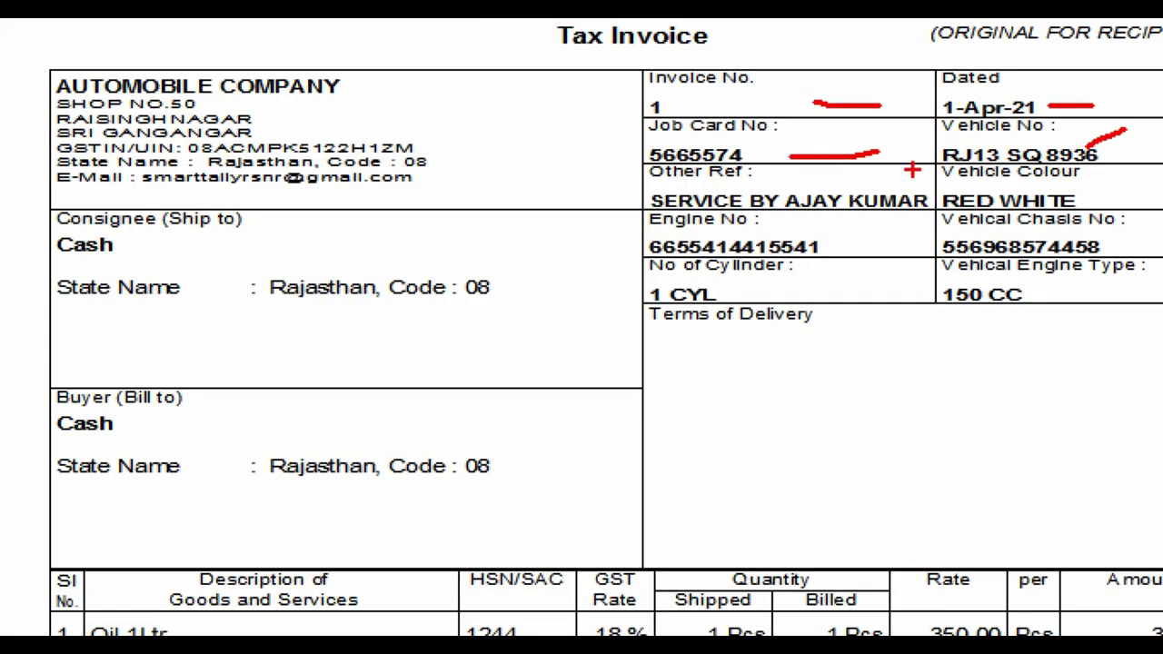
{"action": "left_click_drag", "start_coordinate": [793, 188], "coordinate": [865, 168]}
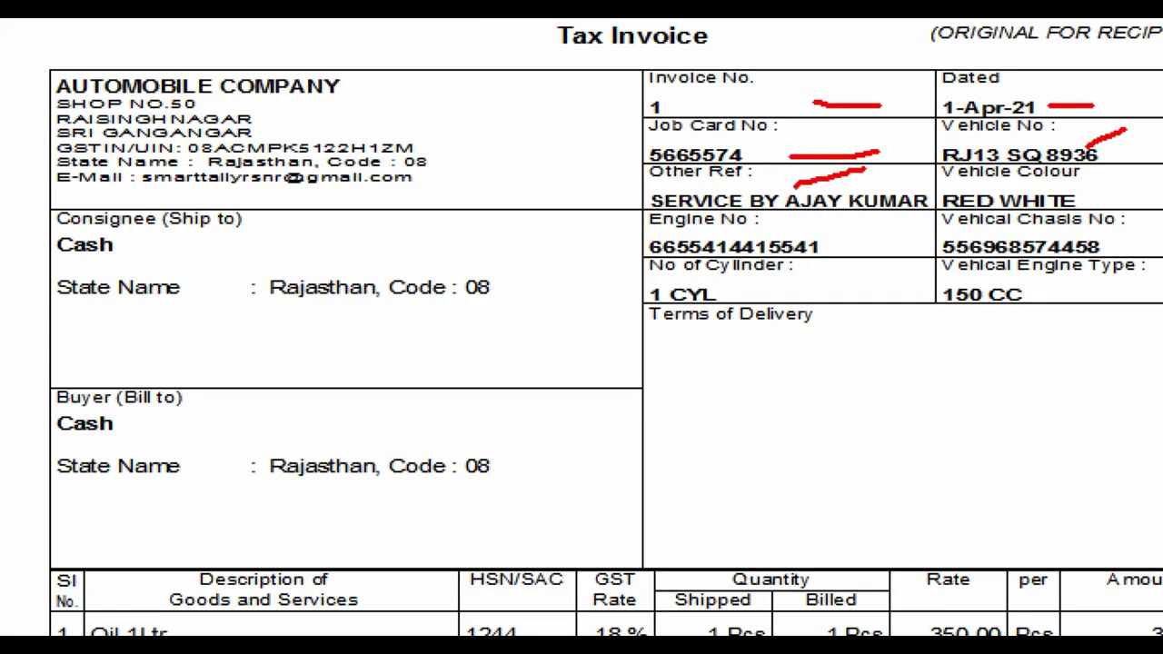
{"action": "left_click_drag", "start_coordinate": [1096, 193], "coordinate": [1126, 184]}
{"action": "left_click_drag", "start_coordinate": [826, 259], "coordinate": [869, 258]}
{"action": "left_click", "coordinate": [769, 309]}
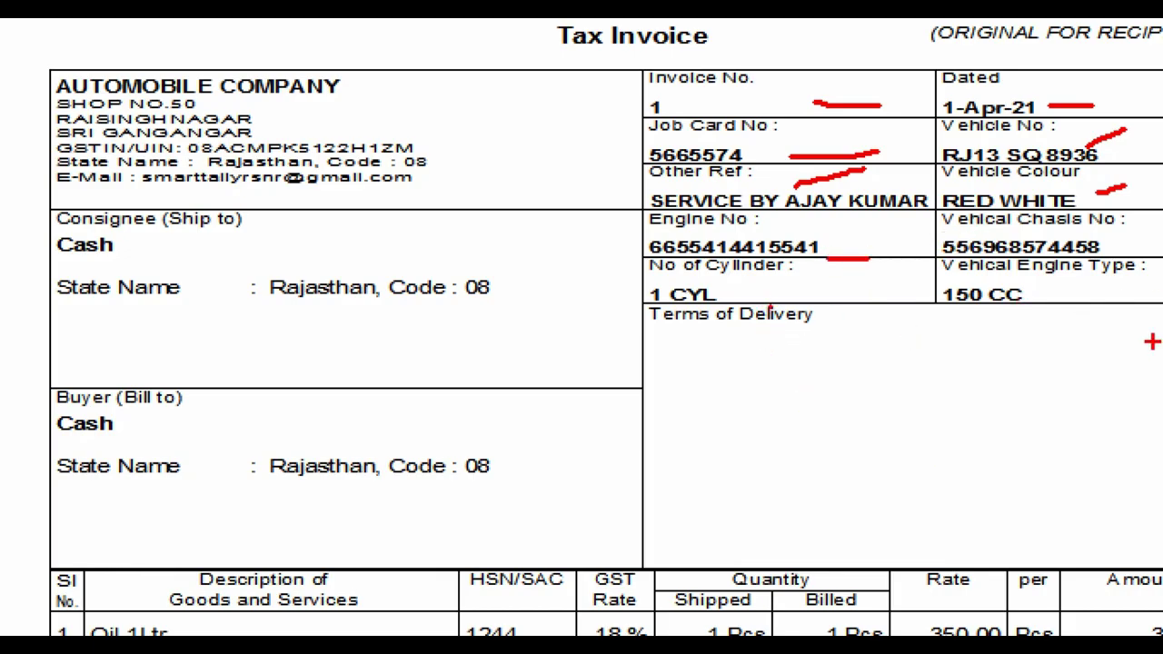
{"action": "key", "text": "Escape"}
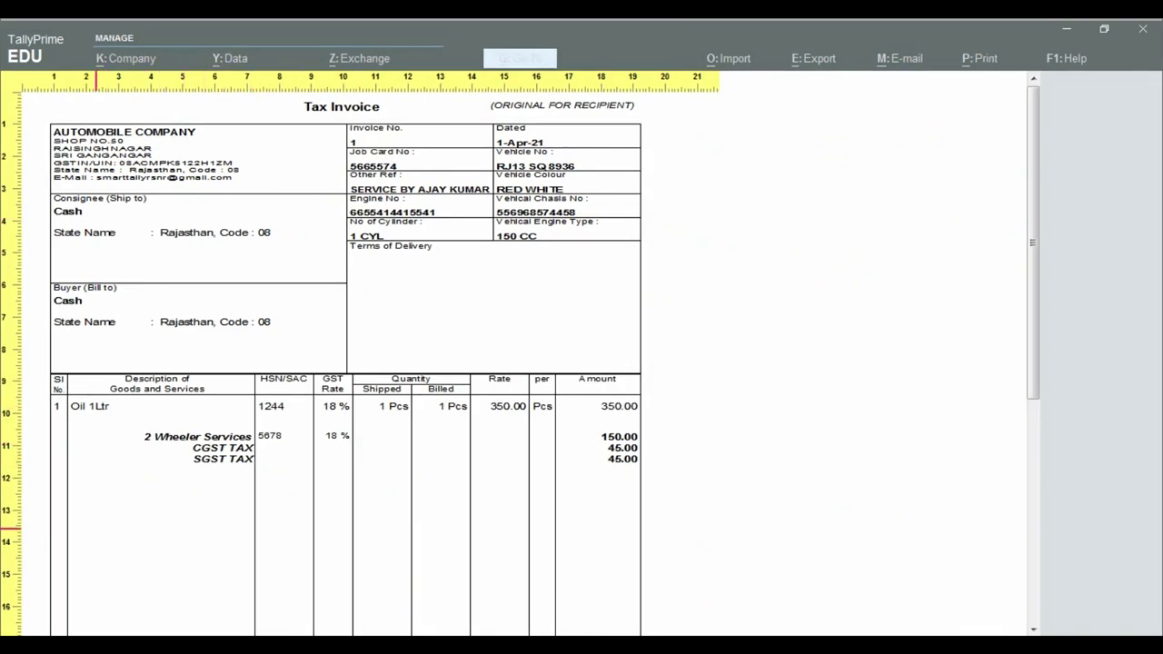
{"action": "key", "text": "ctrl+1"}
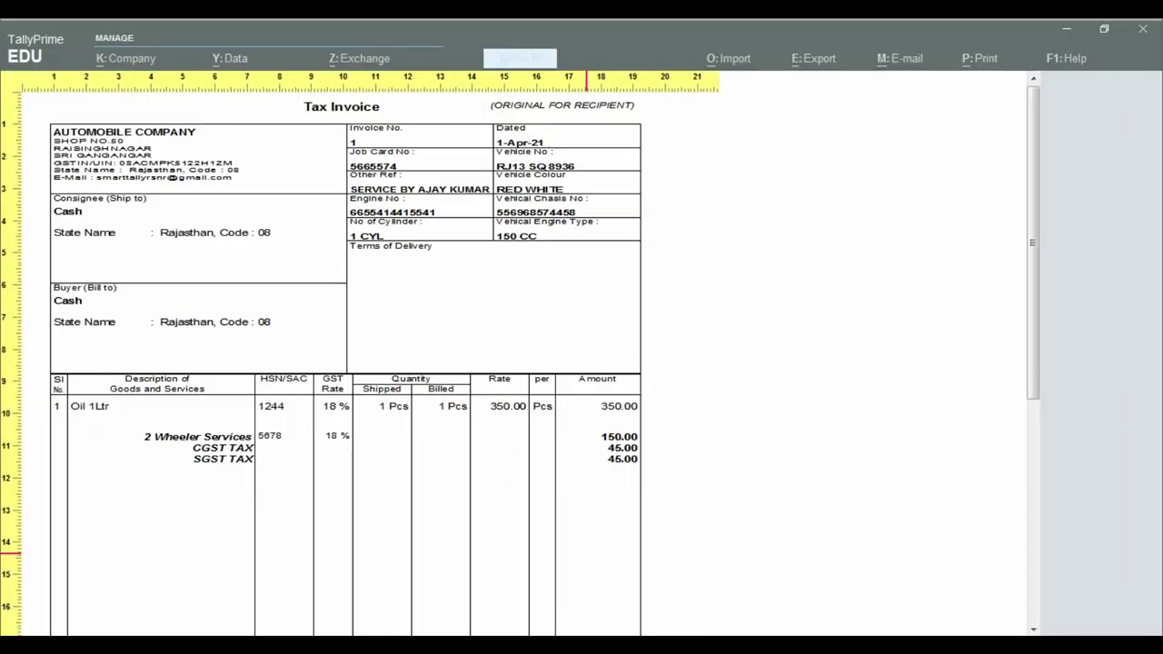
{"action": "scroll", "coordinate": [586, 552], "scroll_direction": "down", "scroll_amount": 6}
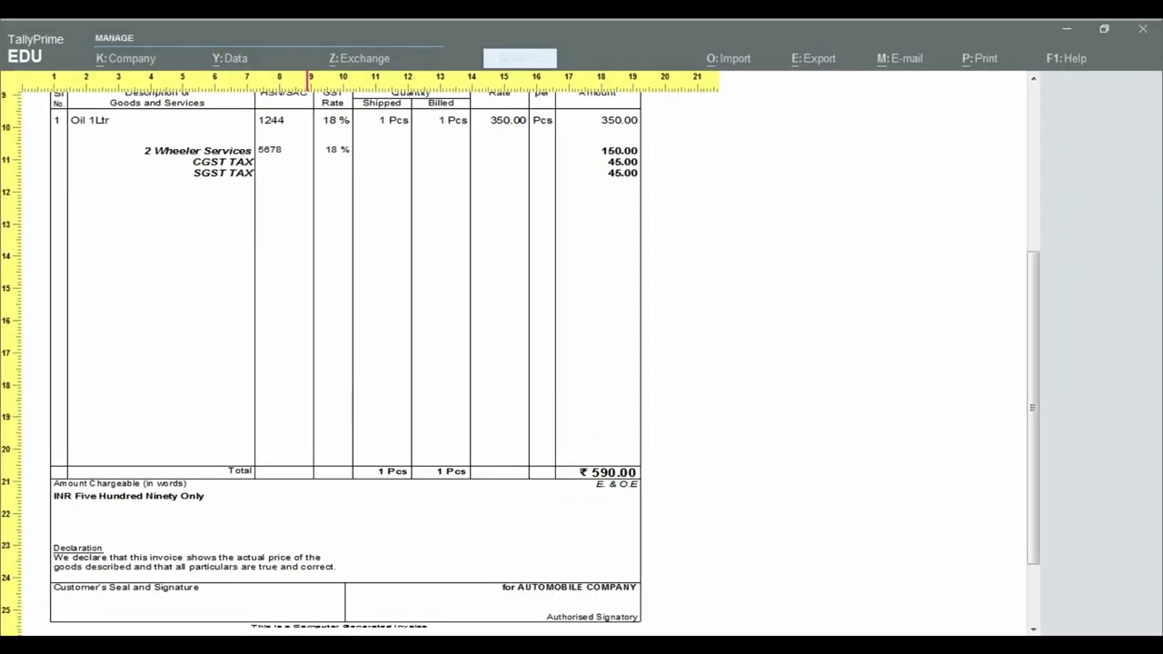
{"action": "key", "text": "z"}
{"action": "key", "text": "Escape"}
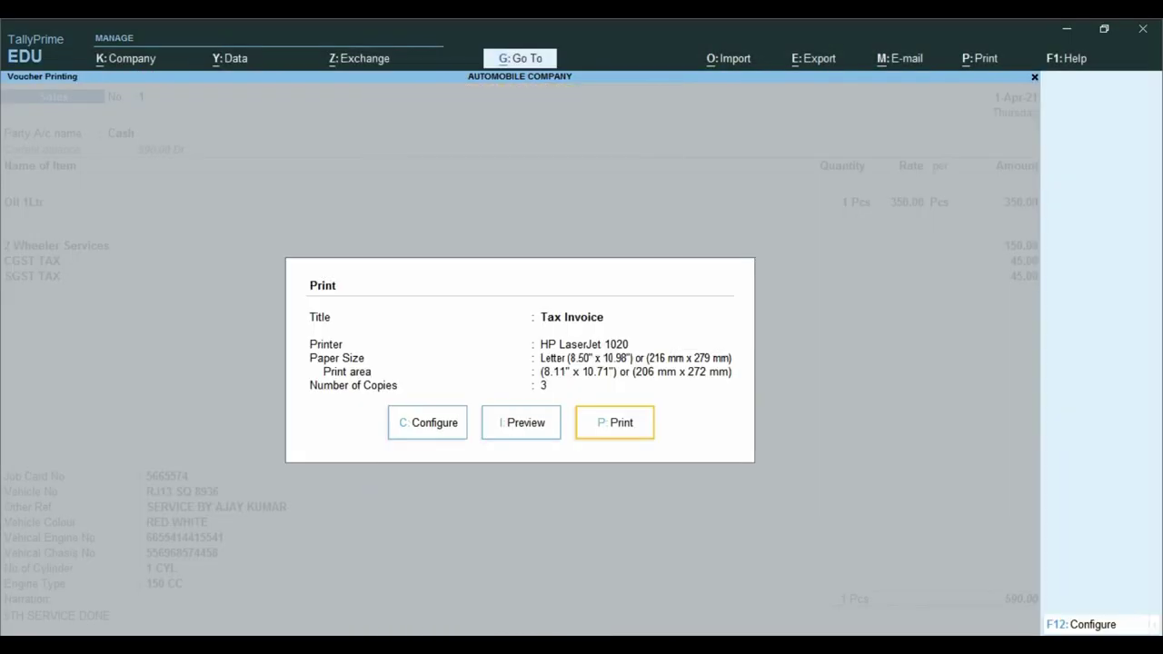
- Preview the Tax Invoice again enlarged to check the vehicle details block, then return to voucher alteration
{"action": "key", "text": "Escape"}
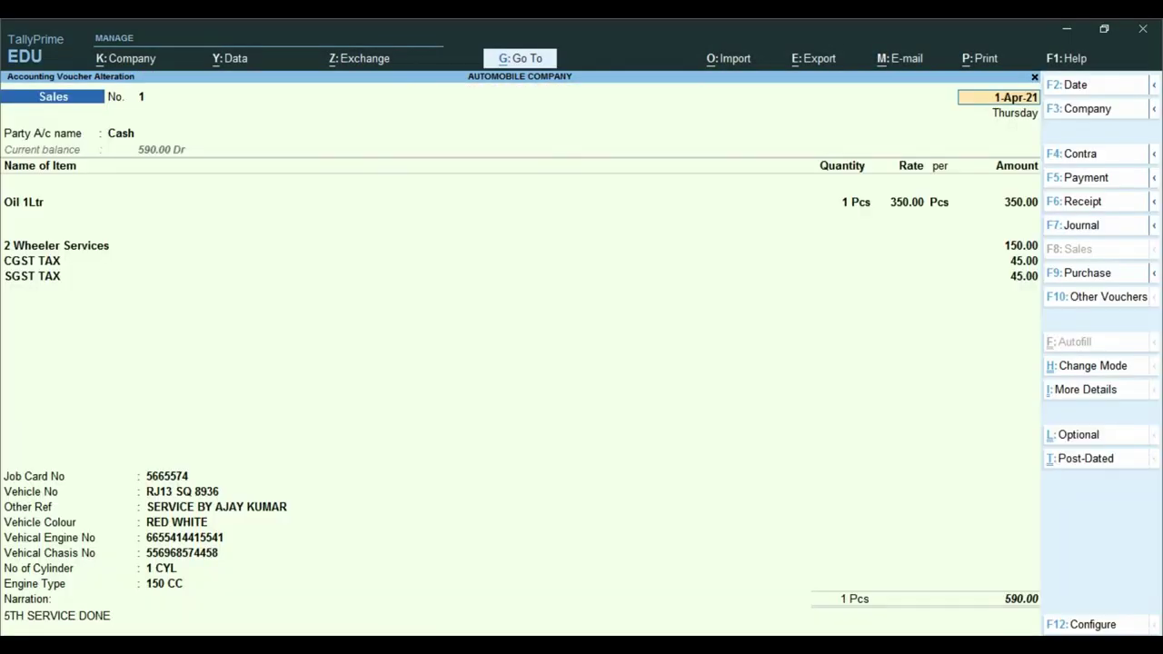
{"action": "key", "text": "alt+p"}
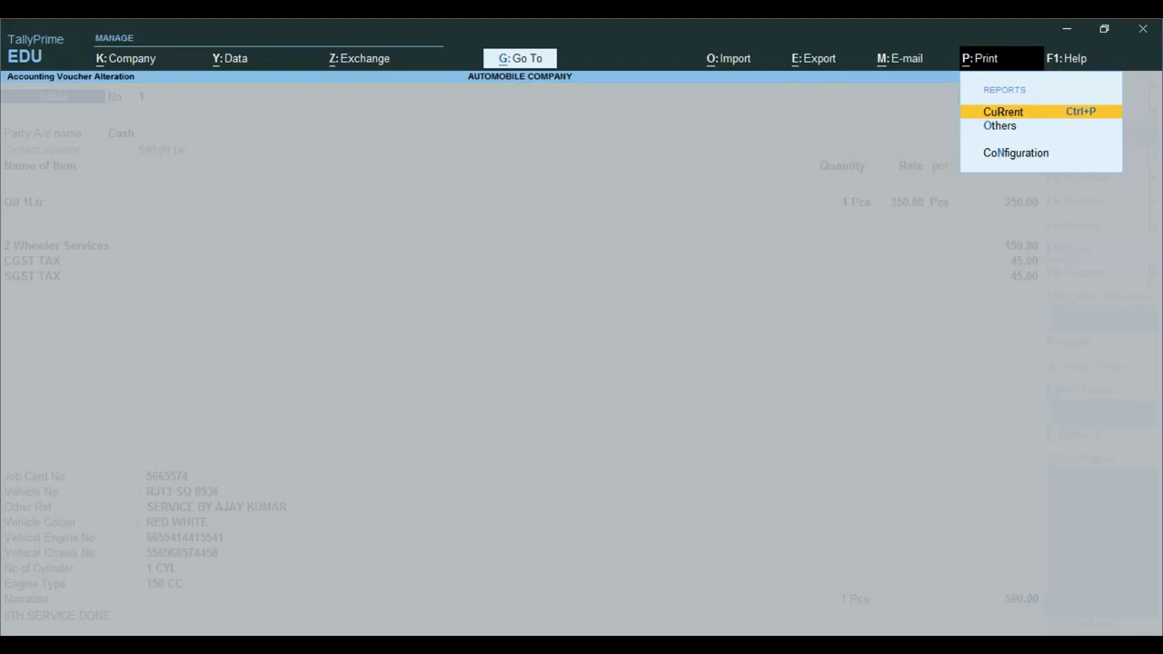
{"action": "key", "text": "Return"}
{"action": "key", "text": "Left"}
{"action": "key", "text": "Return"}
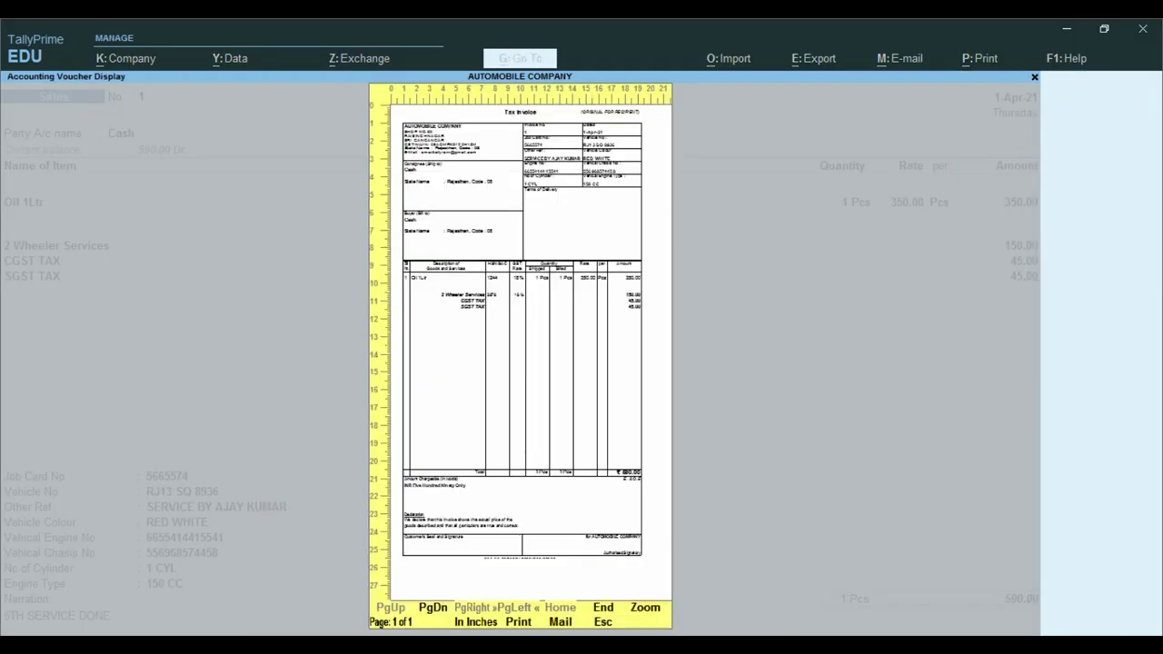
{"action": "key", "text": "alt+z"}
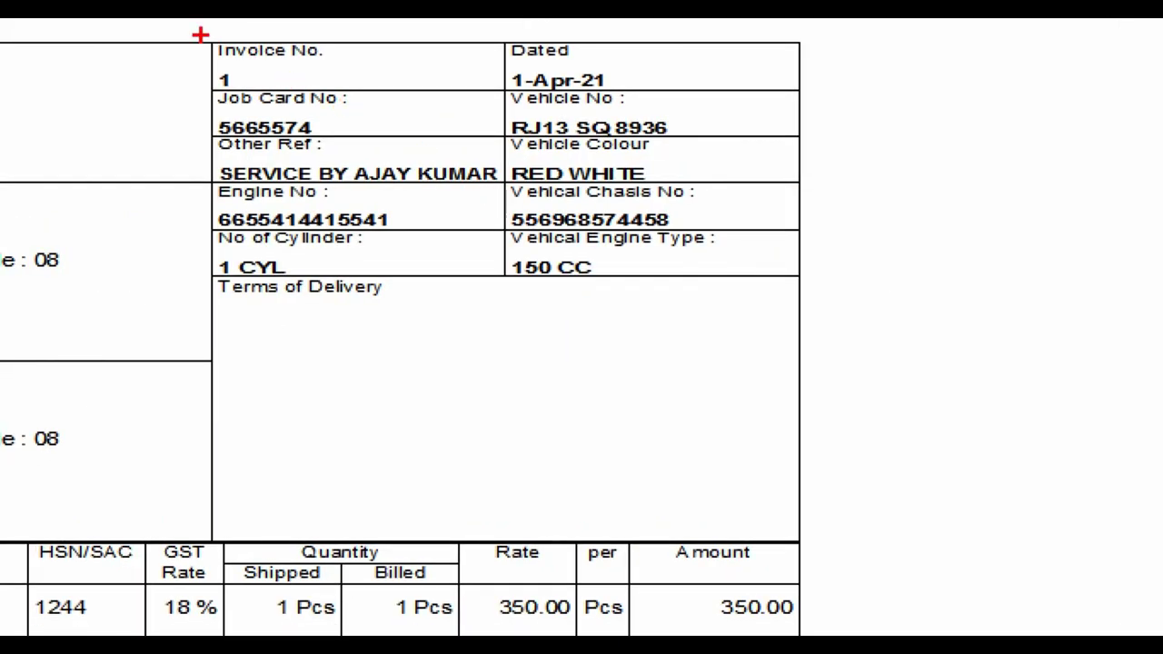
{"action": "left_click_drag", "start_coordinate": [200, 35], "coordinate": [881, 386]}
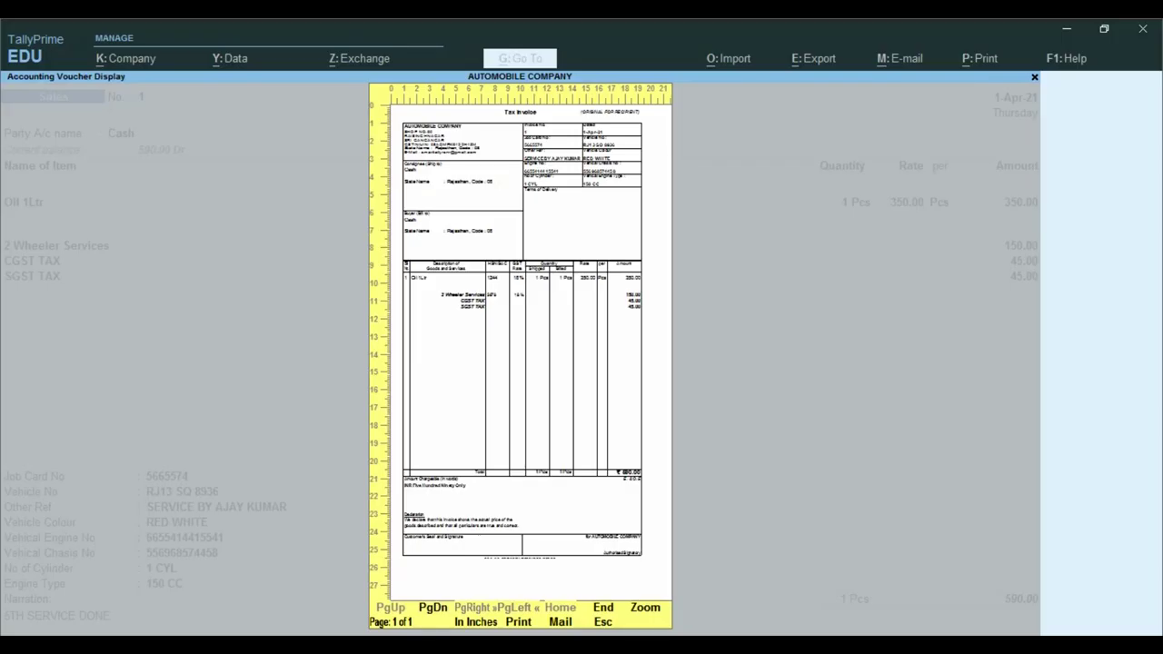
{"action": "key", "text": "Escape"}
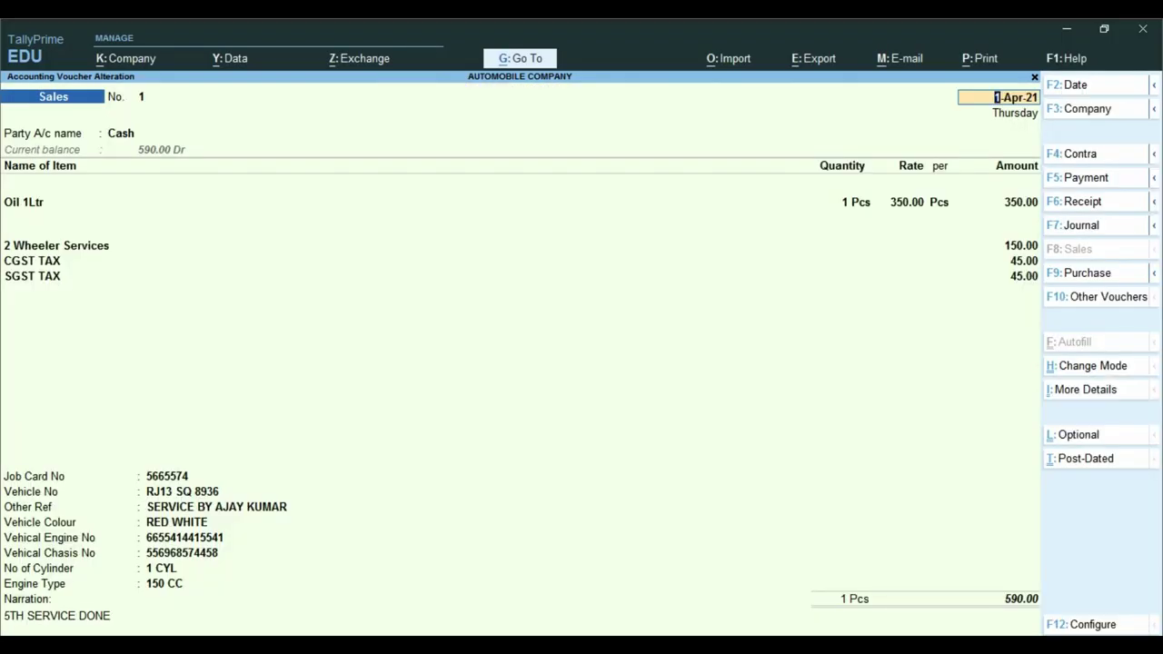